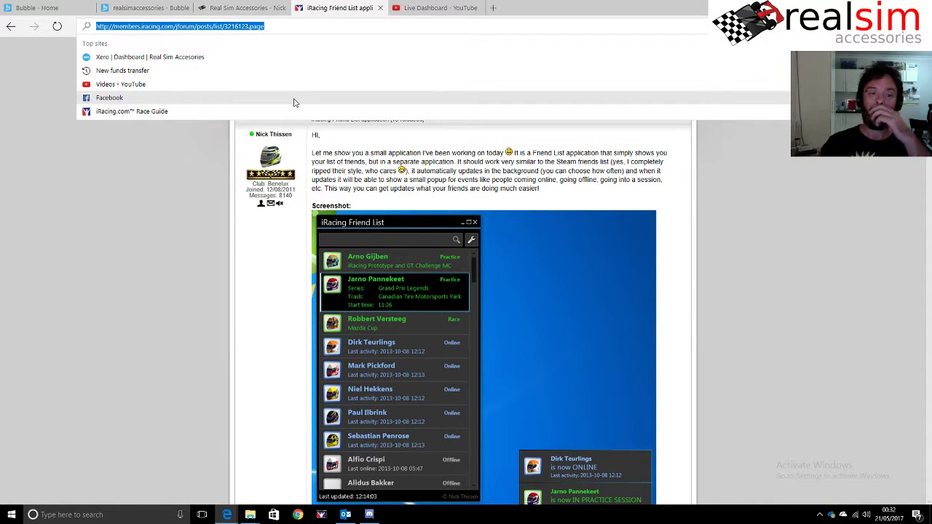
# - Download iRacingFriendlist_v3.zip from the forum post and show it in the Downloads folder
pyautogui.click(305, 306)
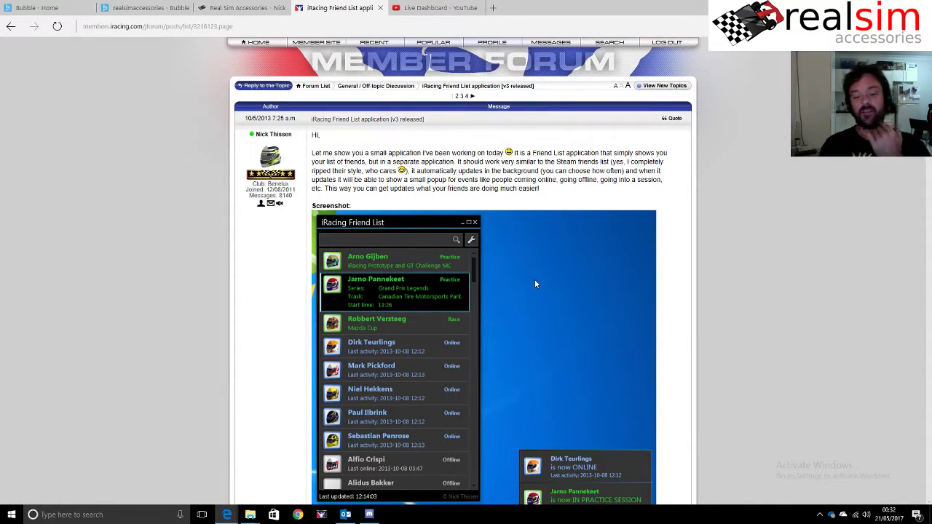
pyautogui.scroll(-1, 535, 284)
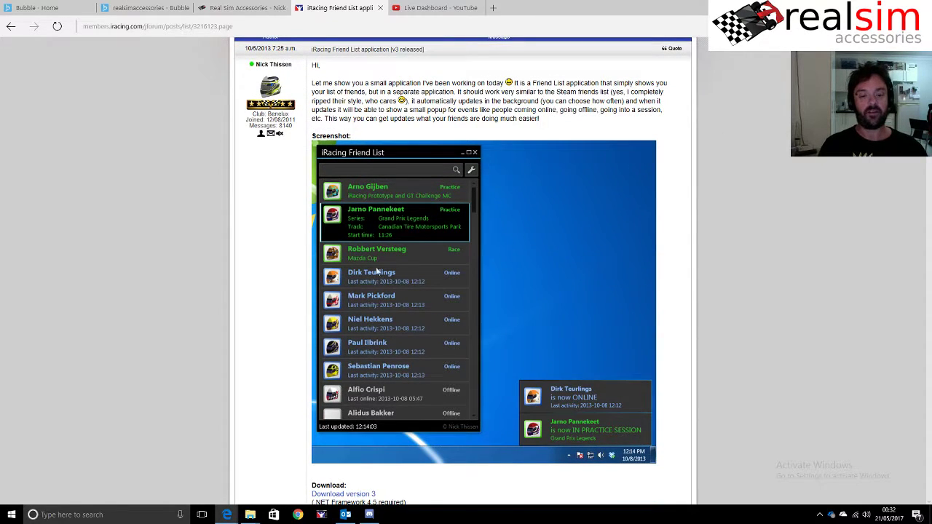
pyautogui.scroll(-2, 565, 318)
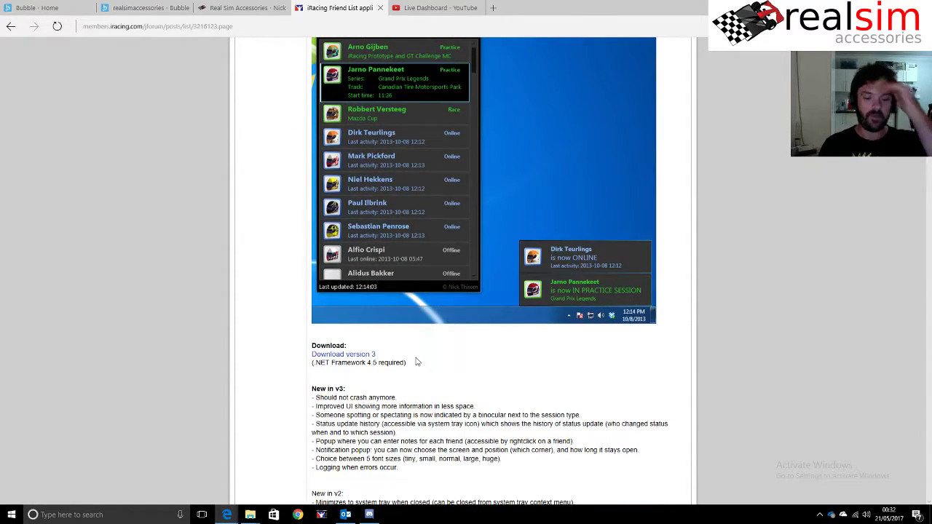
pyautogui.click(369, 355)
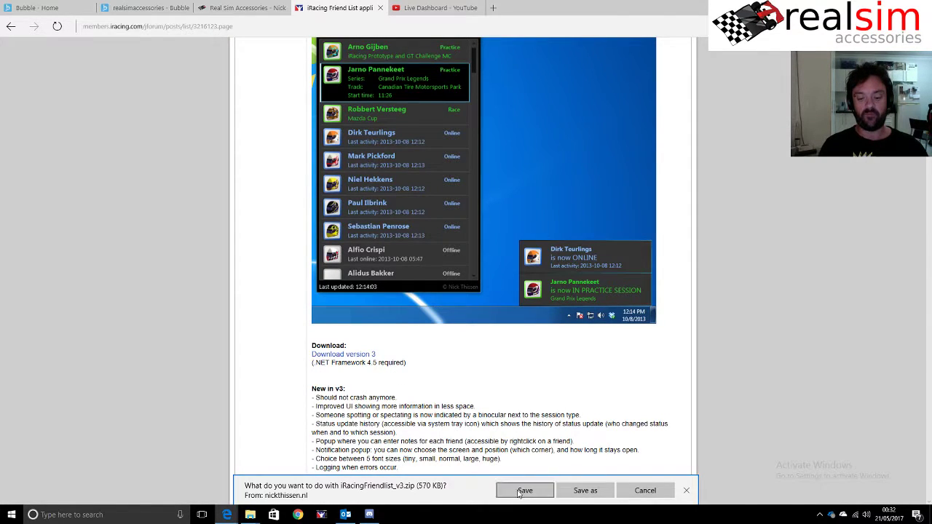
pyautogui.click(510, 490)
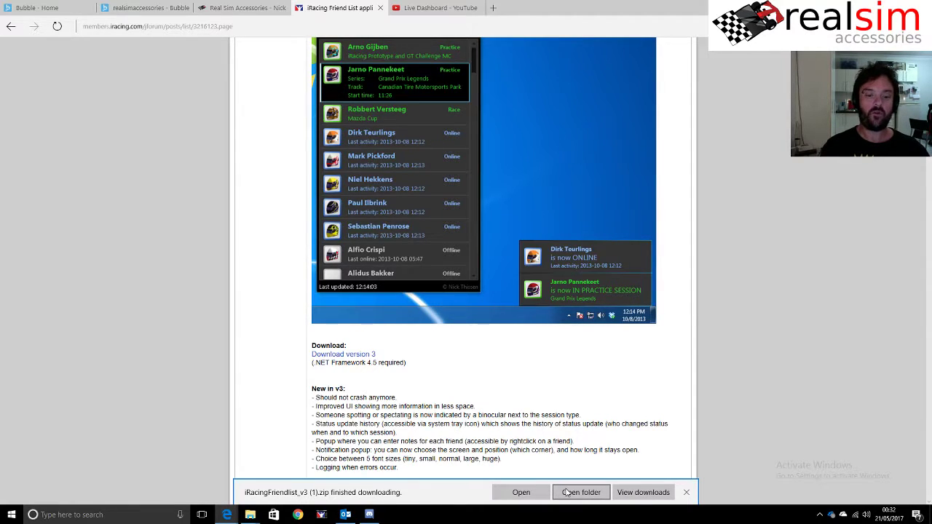
pyautogui.click(567, 492)
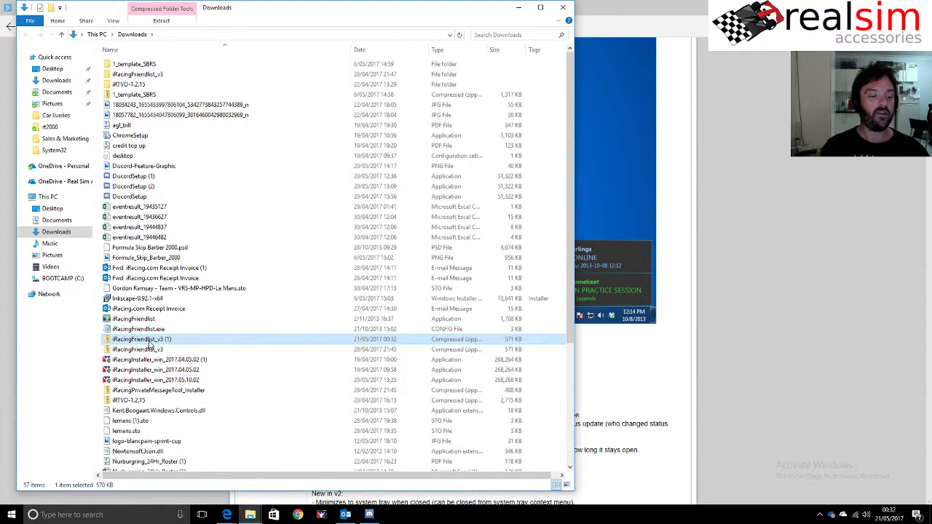
# - Extract All the iRacingFriendlist_v3 zip into a new folder and resize that window
pyautogui.rightClick(149, 343)
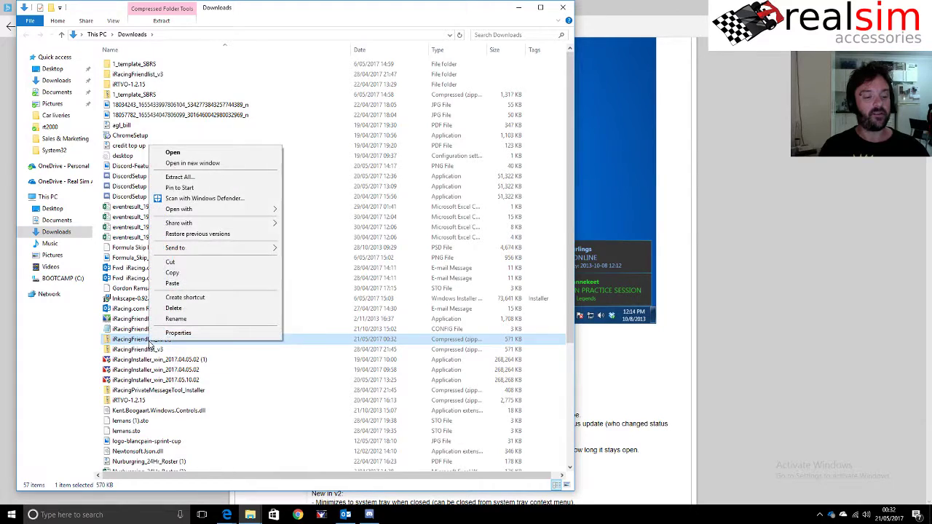
pyautogui.click(179, 177)
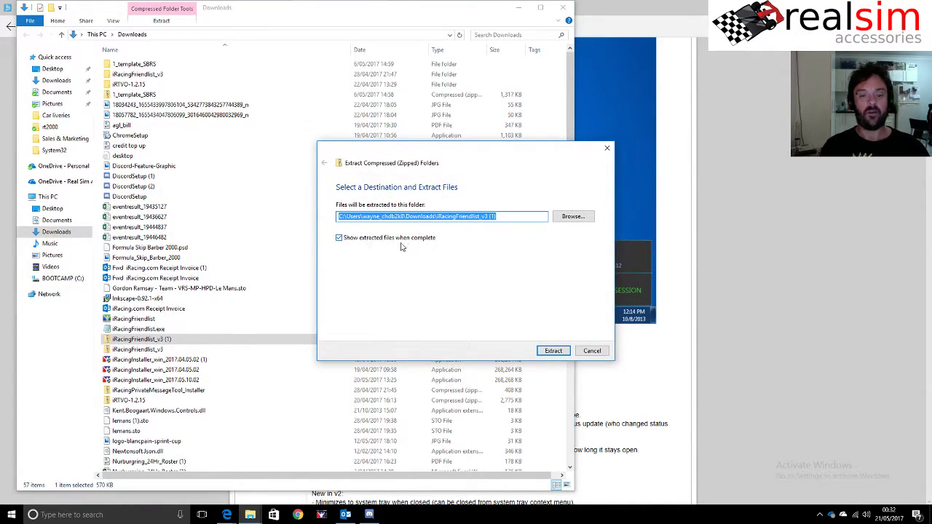
pyautogui.click(552, 352)
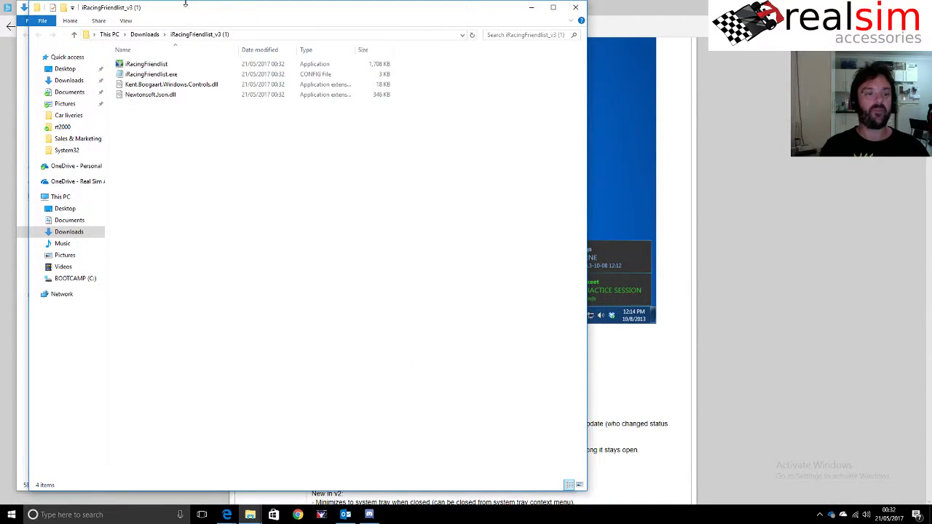
pyautogui.moveTo(196, 18); pyautogui.dragTo(439, 24)
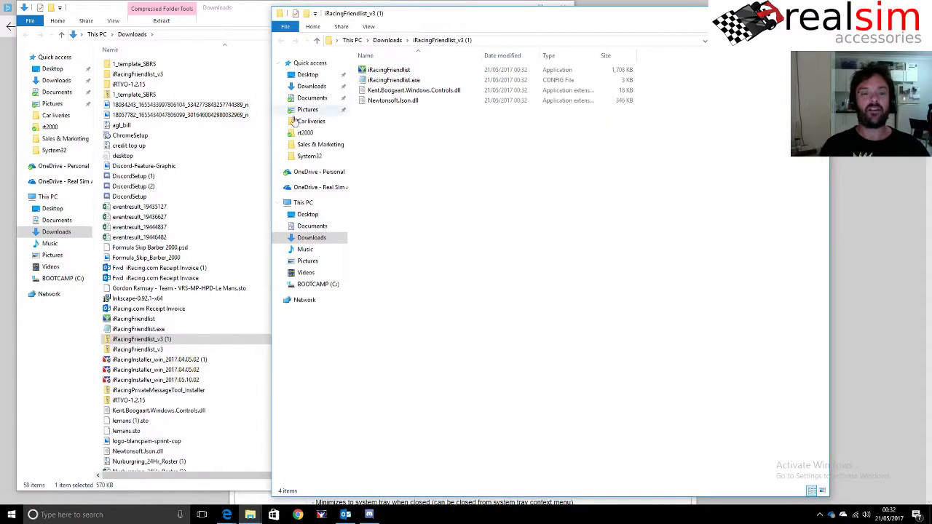
pyautogui.moveTo(271, 166); pyautogui.dragTo(560, 153)
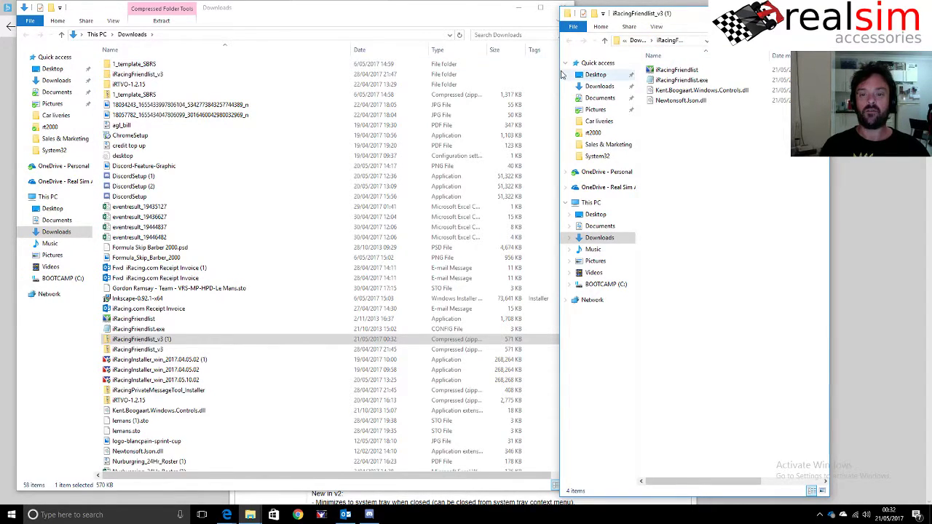
pyautogui.moveTo(559, 73); pyautogui.dragTo(480, 74)
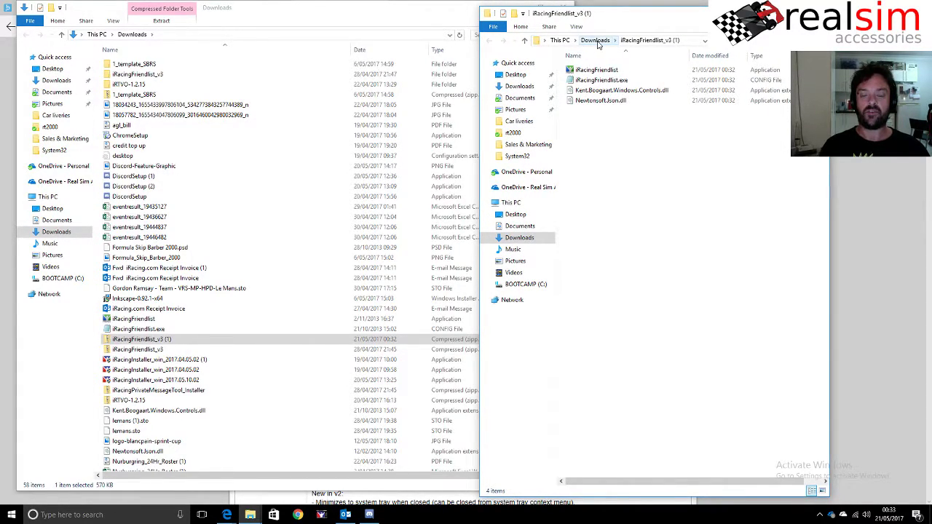
# - Go up to Downloads, select iRacingFriendlist_v3, and close the duplicate Downloads window
pyautogui.click(596, 41)
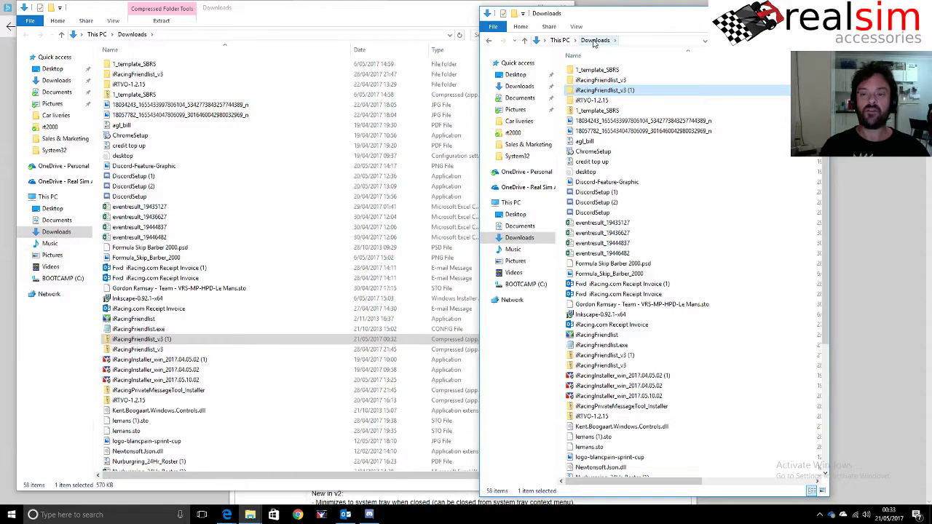
pyautogui.click(610, 81)
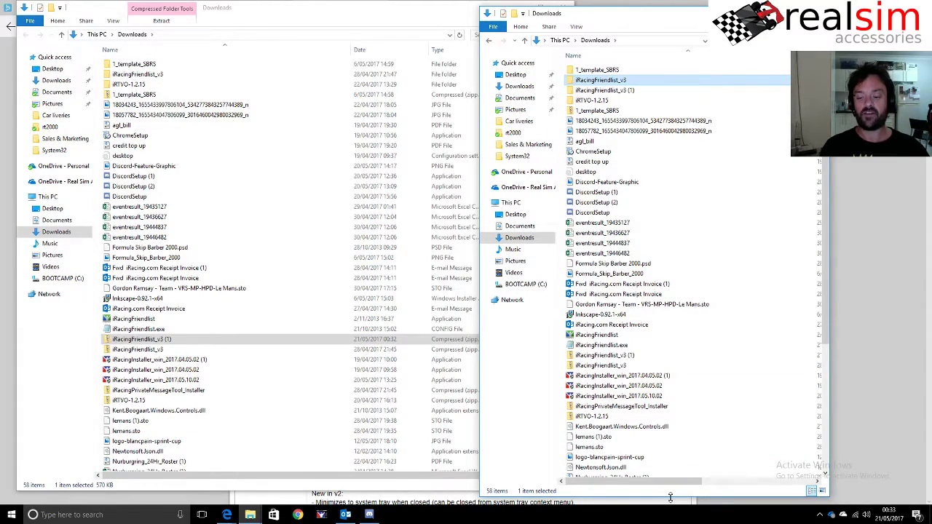
pyautogui.moveTo(670, 497); pyautogui.dragTo(659, 180)
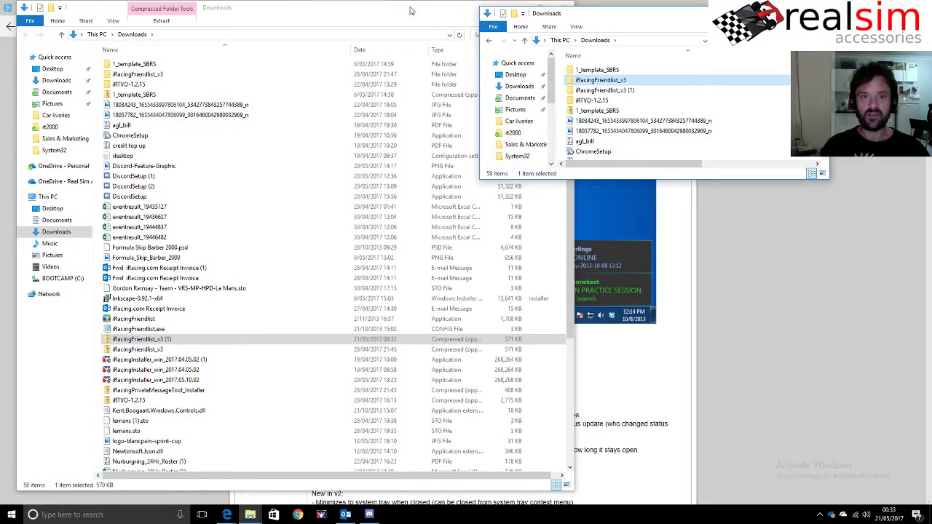
pyautogui.moveTo(404, 12); pyautogui.dragTo(318, 70)
pyautogui.click(476, 65)
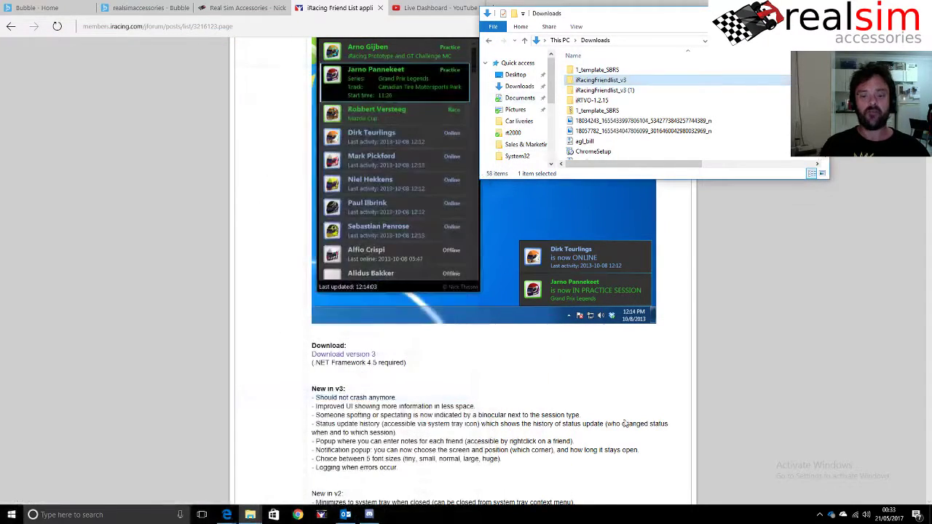
pyautogui.click(250, 514)
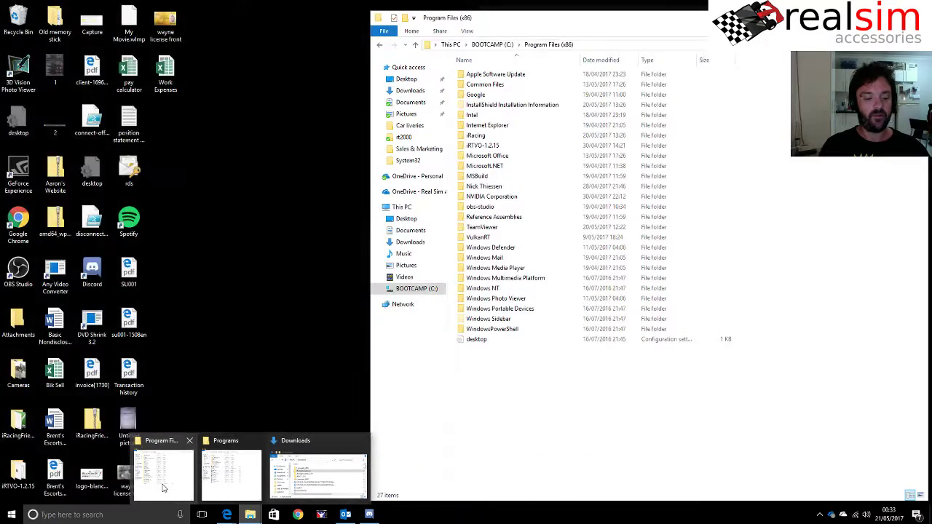
# - Arrange the Program Files (x86) window and the Downloads window side by side
pyautogui.click(163, 473)
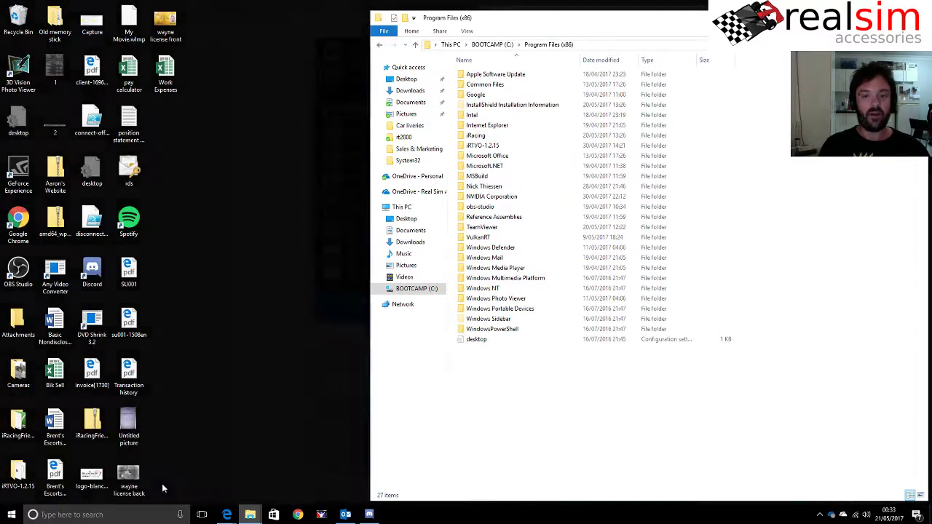
pyautogui.moveTo(537, 29); pyautogui.dragTo(190, 15)
pyautogui.click(244, 35)
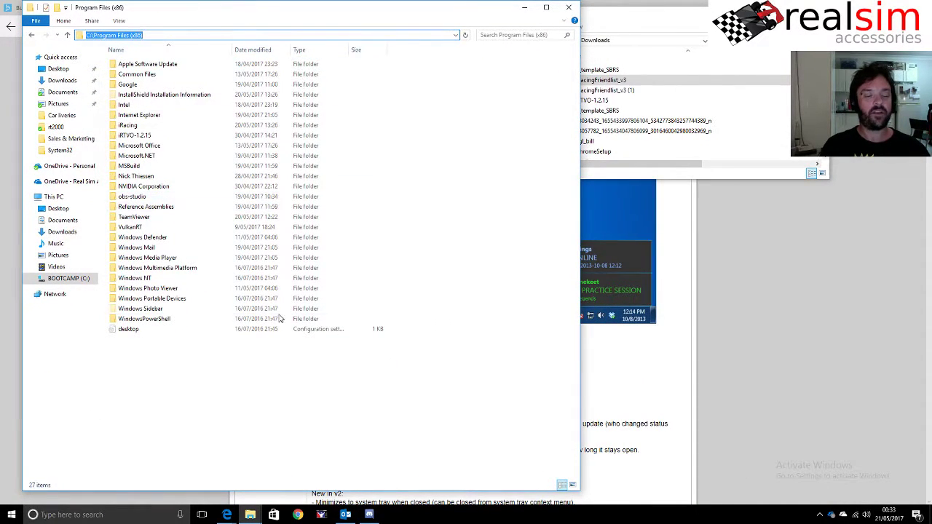
pyautogui.click(211, 380)
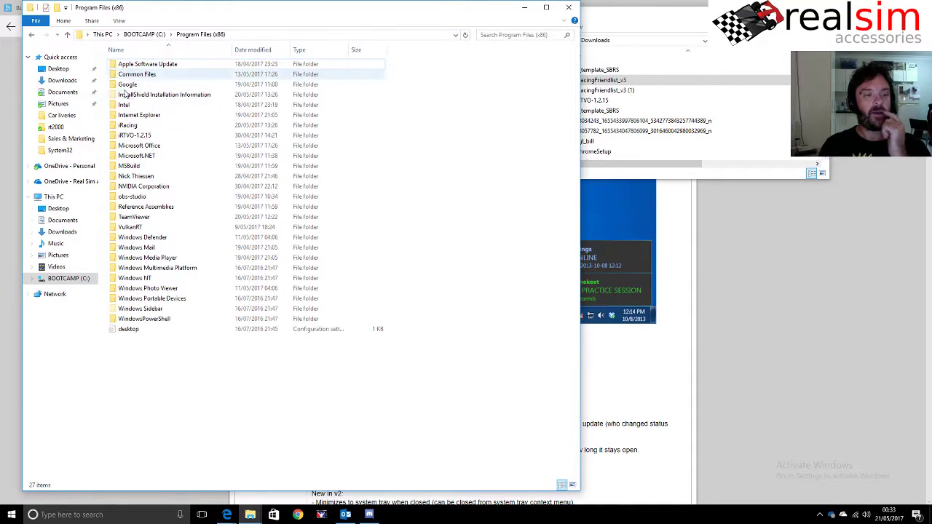
pyautogui.moveTo(633, 9); pyautogui.dragTo(677, 35)
# - Try the %programfilesx86% path in the address bar and dismiss the not-found error
pyautogui.click(233, 34)
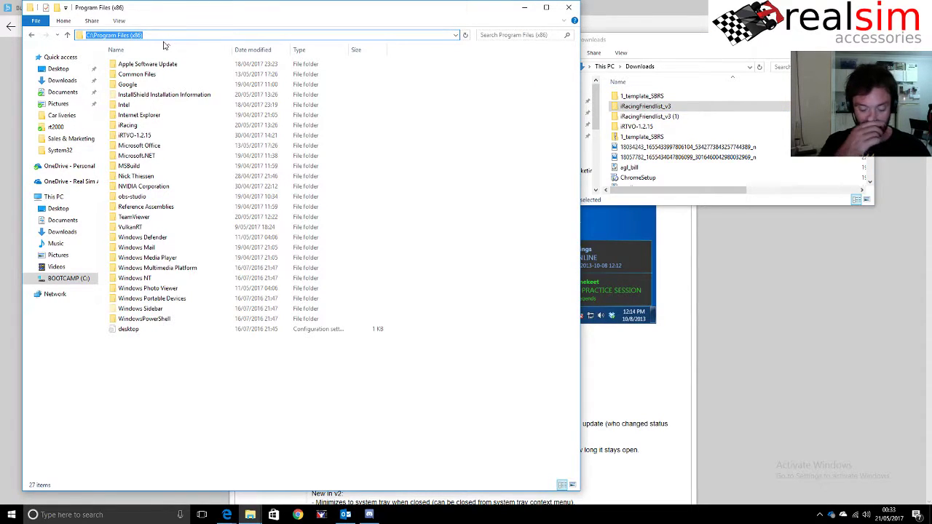
pyautogui.write('%p')
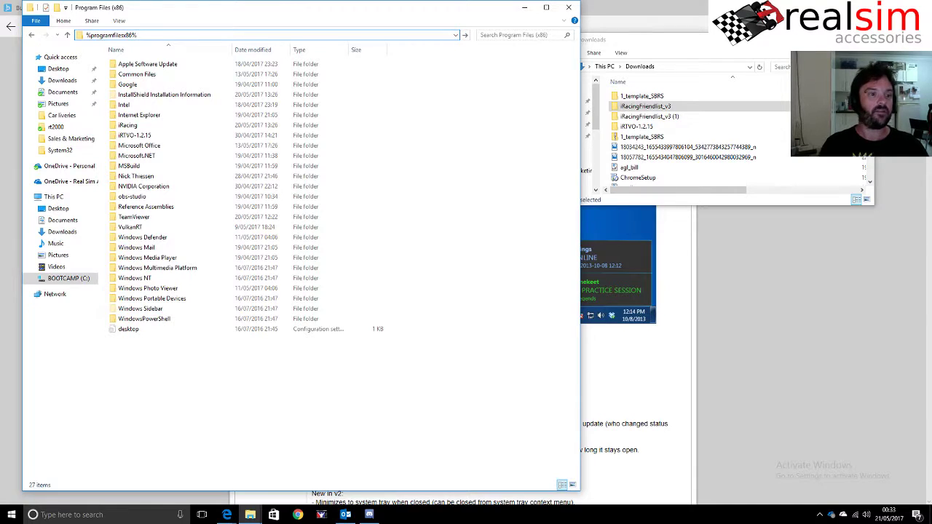
pyautogui.hotkey('ctrl', 'a')
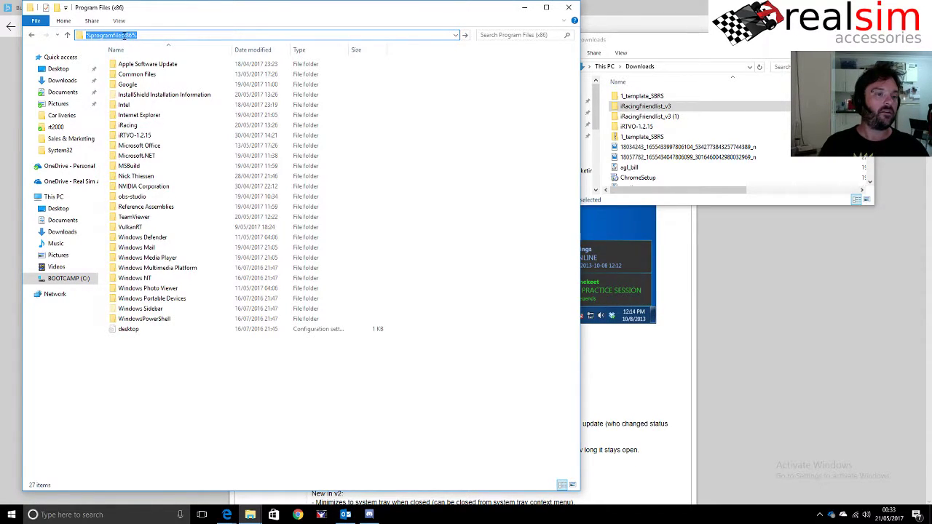
pyautogui.click(124, 35)
pyautogui.press('Return')
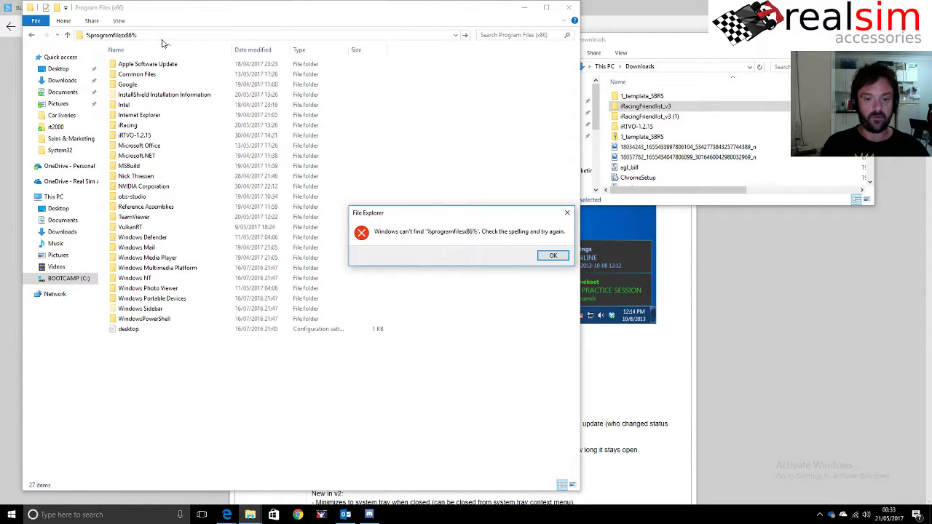
pyautogui.click(551, 256)
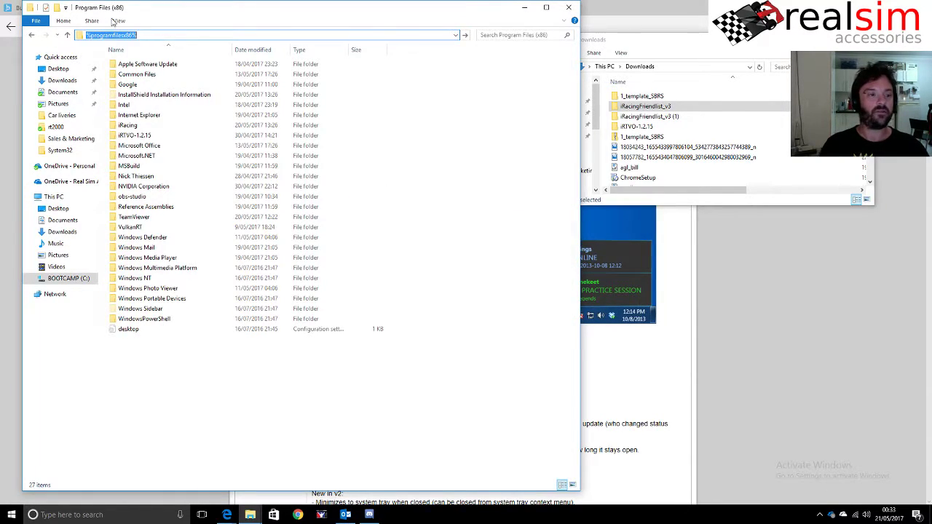
# - Retry %programfiles_x86% and %programfiles-x86%, then correct the path to reach Program Files on BOOTCAMP (C:)
pyautogui.click(123, 35)
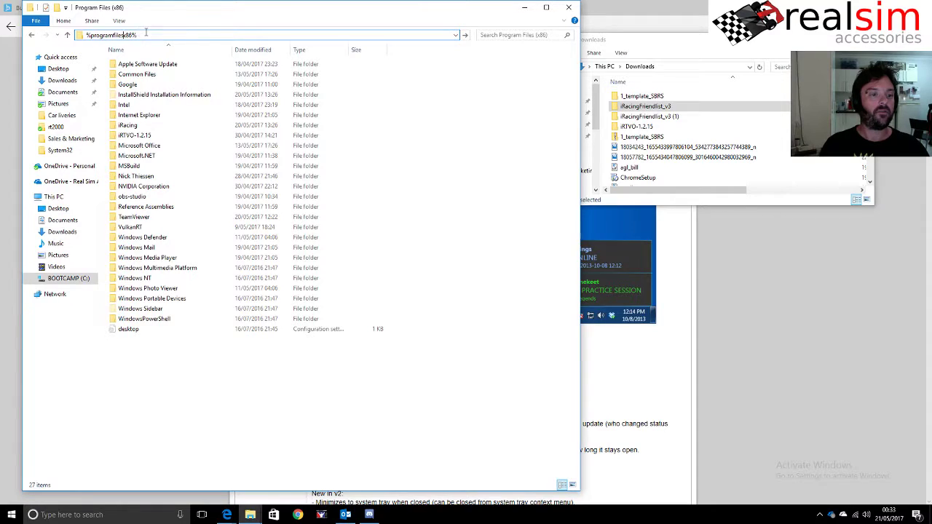
pyautogui.write('_')
pyautogui.press('Return')
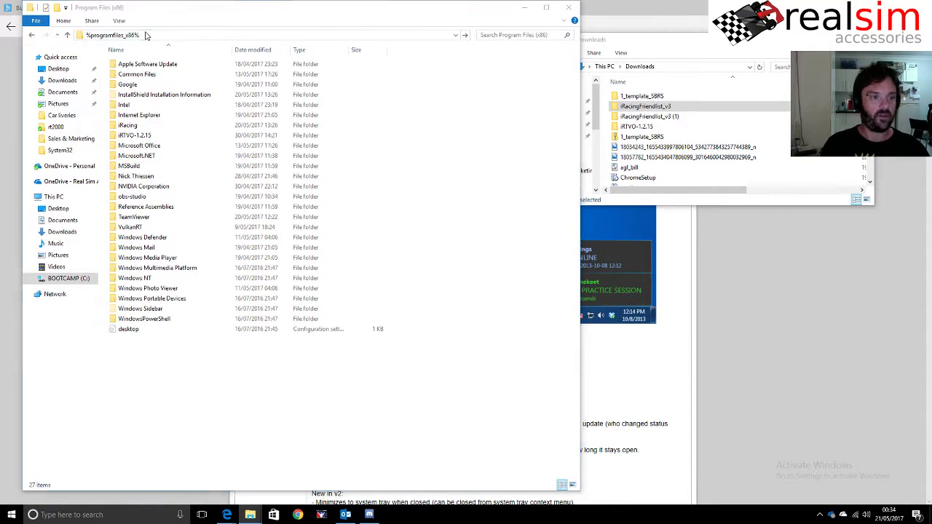
pyautogui.press('Return')
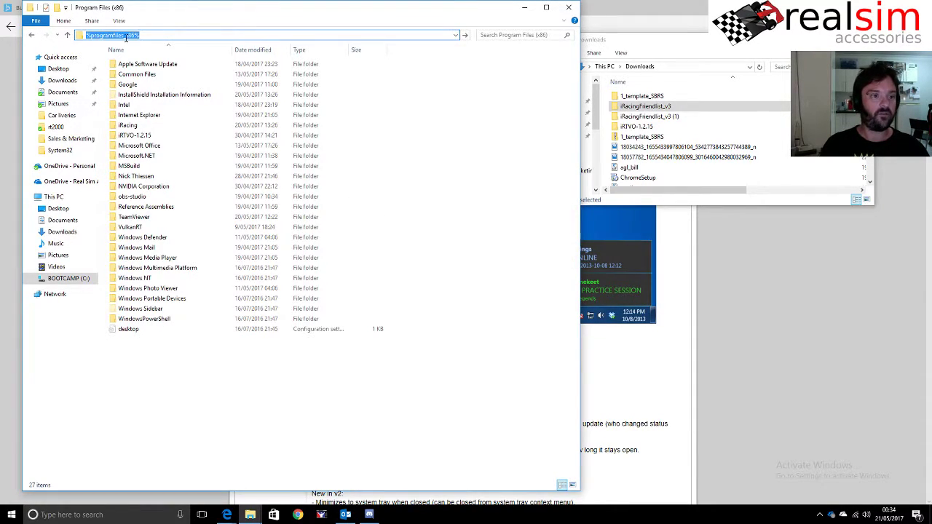
pyautogui.click(126, 37)
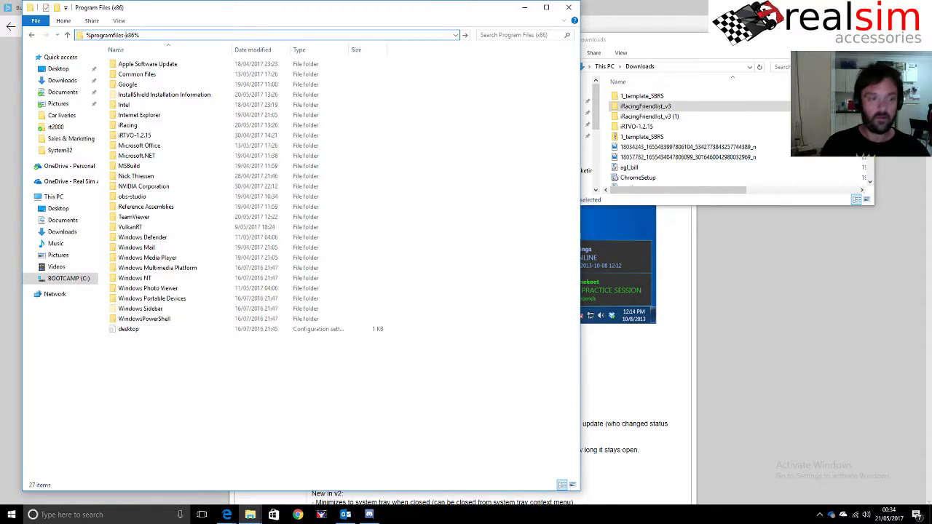
pyautogui.press('Return')
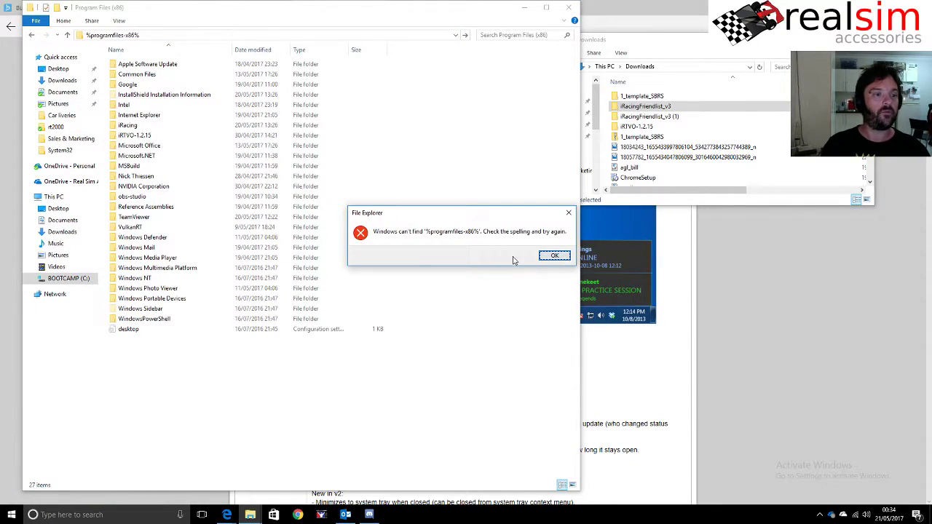
pyautogui.click(553, 256)
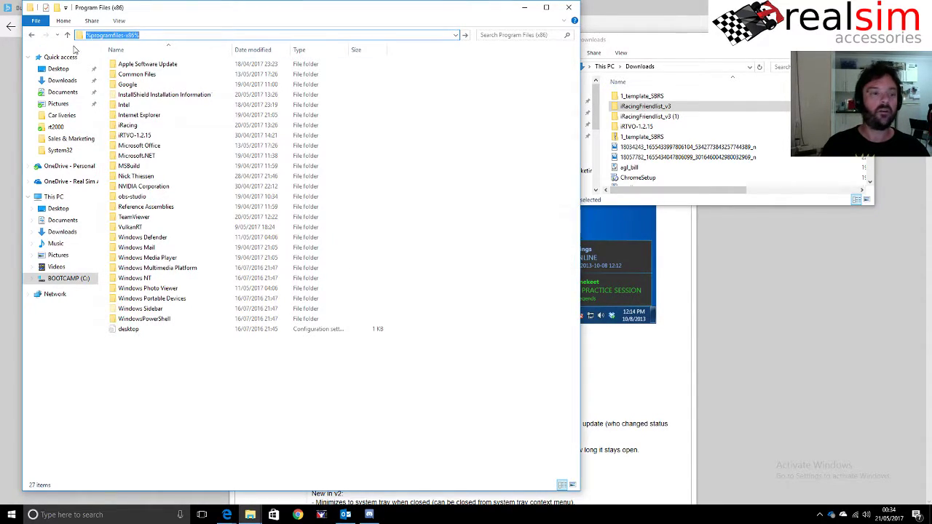
pyautogui.click(140, 34)
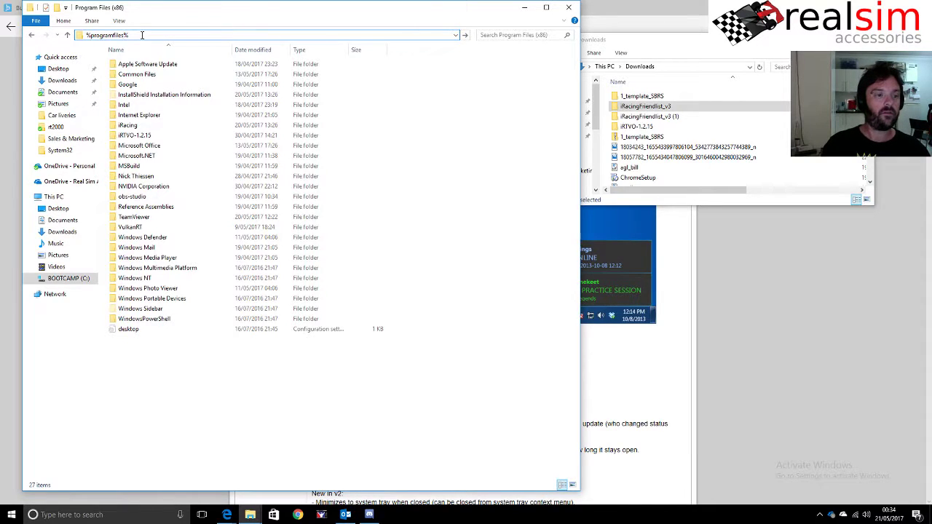
pyautogui.press('Return')
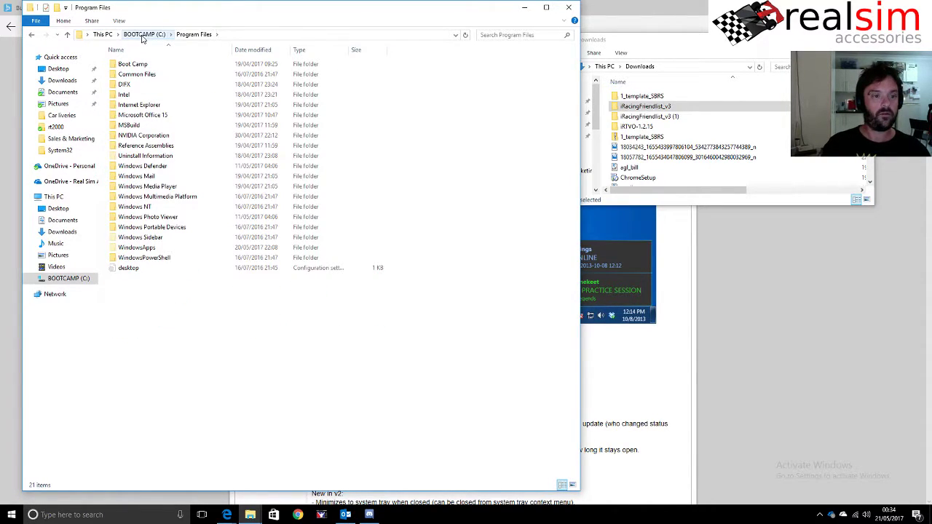
# - Open Program Files (x86) from BOOTCAMP (C:) and via %programfiles(x86)%, then select iRacingFriendlist_v3 in Downloads
pyautogui.click(144, 35)
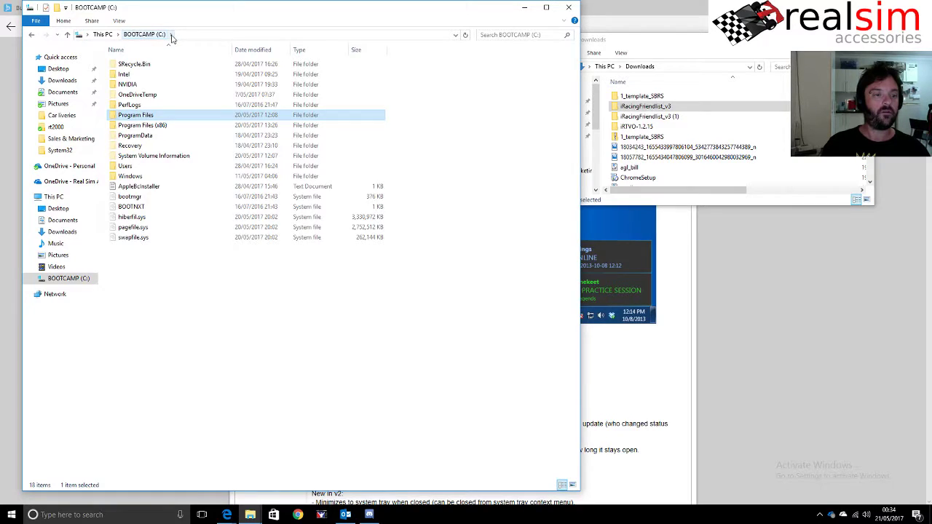
pyautogui.click(160, 126)
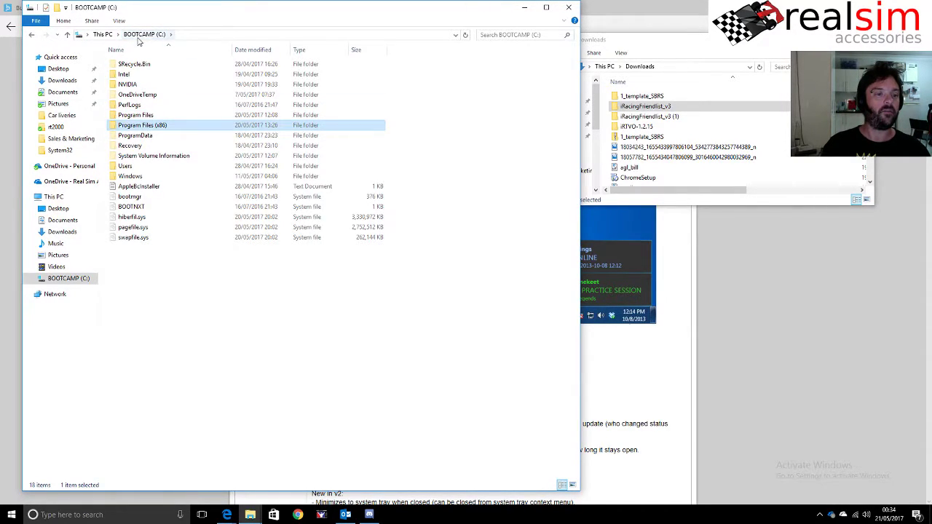
pyautogui.doubleClick(133, 129)
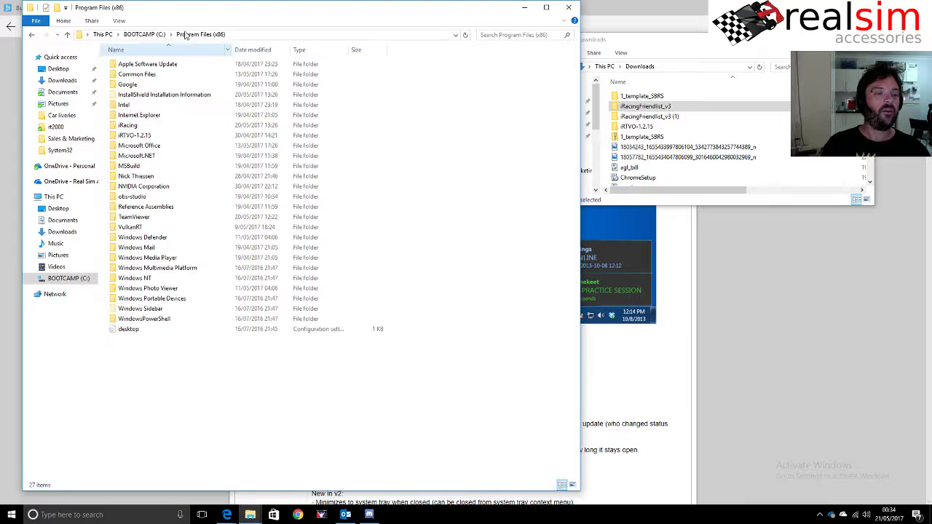
pyautogui.click(244, 35)
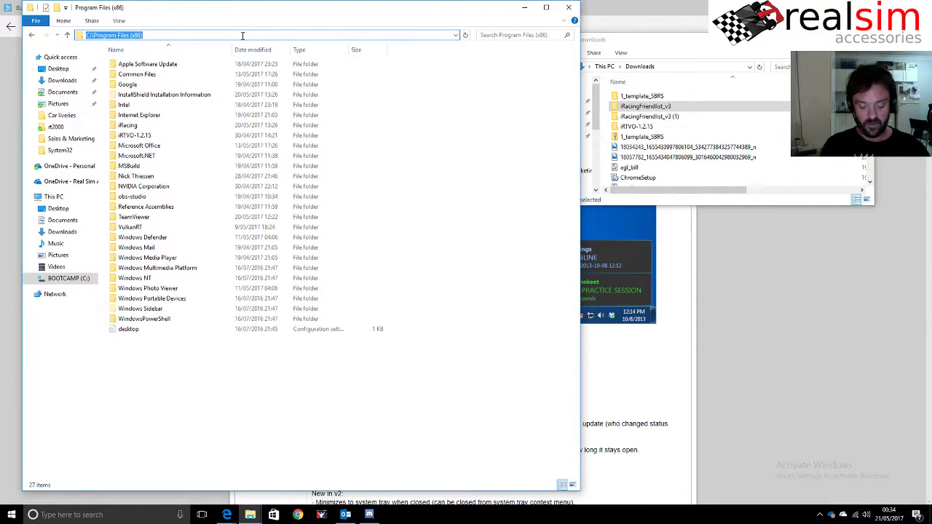
pyautogui.write('%')
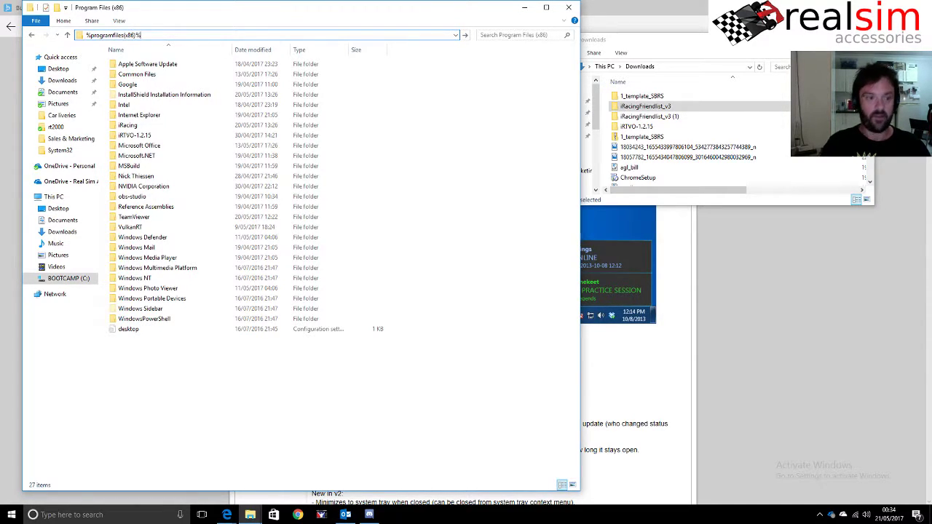
pyautogui.write('programfiles(x86)%')
pyautogui.press('Return')
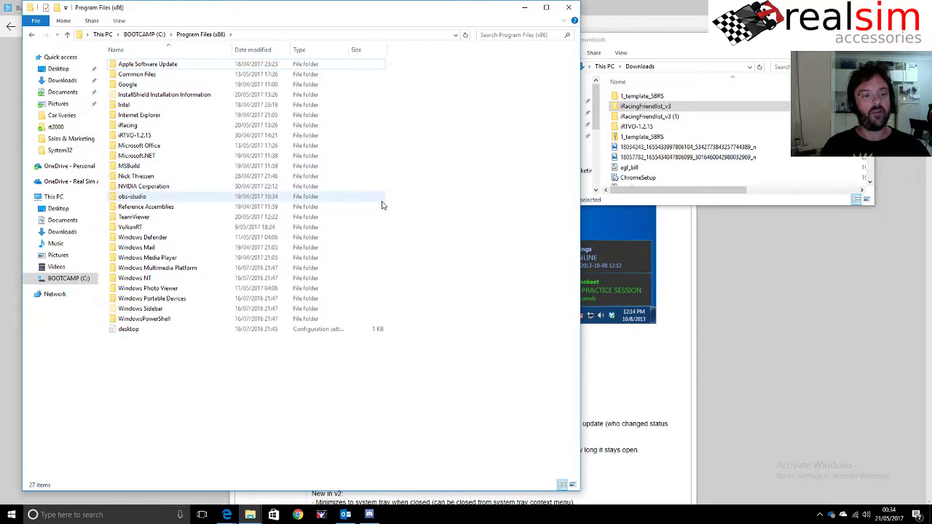
pyautogui.click(645, 107)
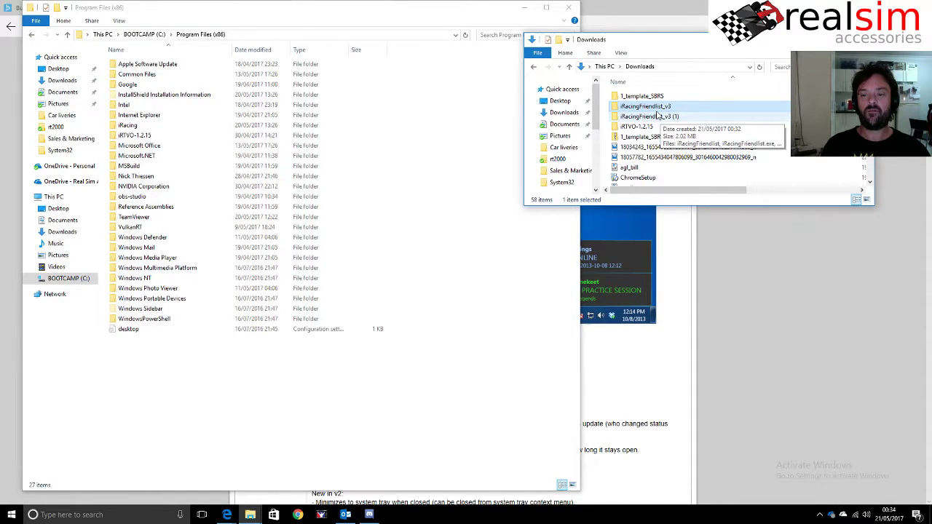
# - Move iRacingFriendlist_v3 into Program Files (x86) with administrator permission and open it
pyautogui.moveTo(657, 115); pyautogui.dragTo(306, 424)
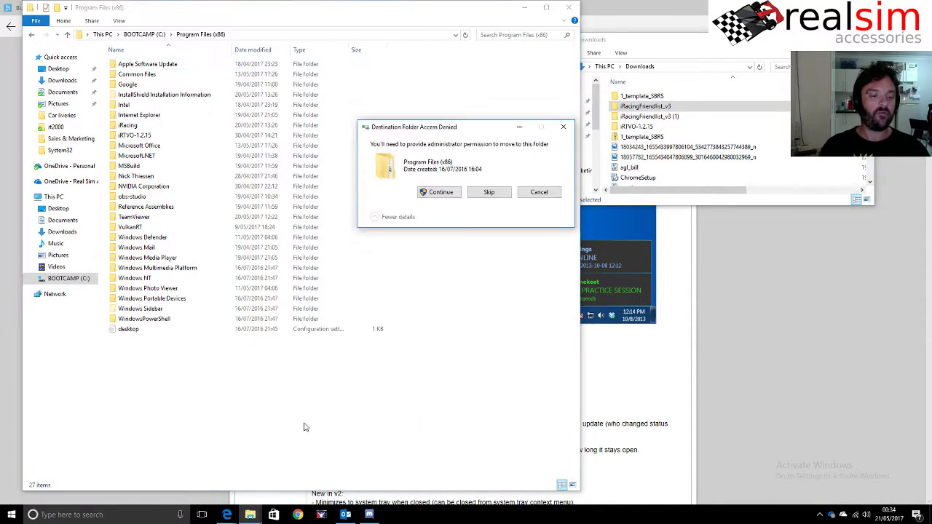
pyautogui.click(438, 192)
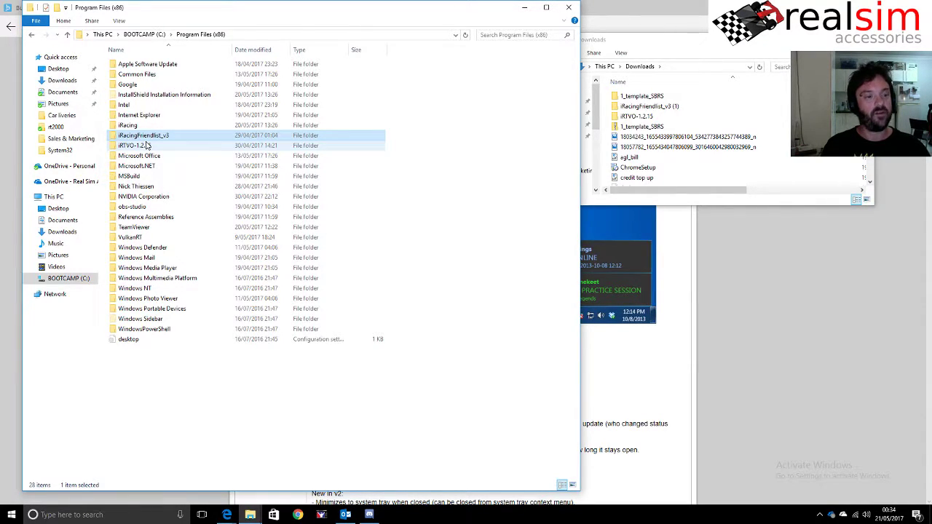
pyautogui.doubleClick(151, 138)
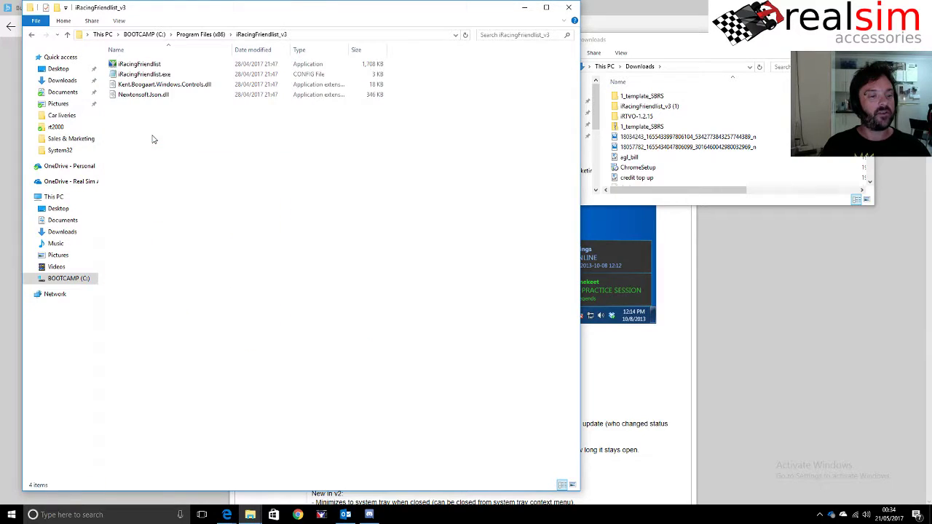
# - Pin the iRacingFriendlist app to Start and to the taskbar
pyautogui.rightClick(148, 67)
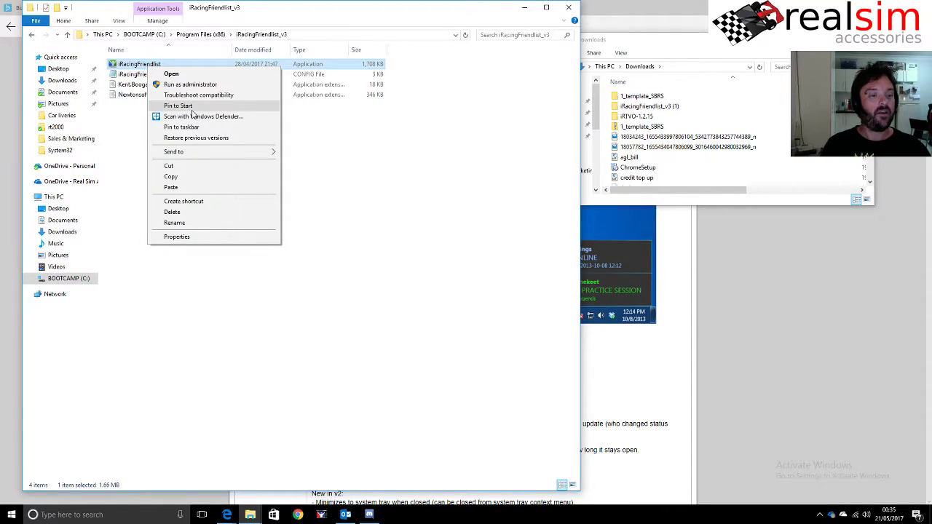
pyautogui.click(178, 105)
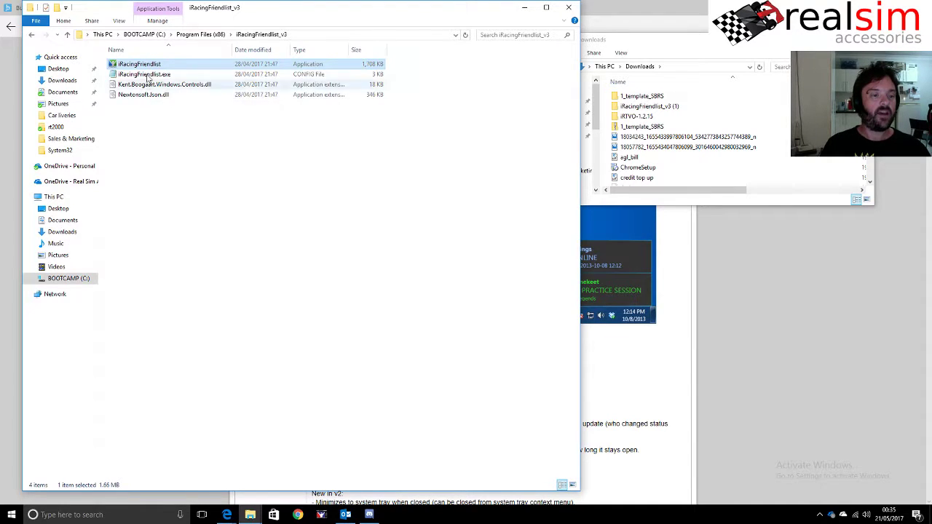
pyautogui.rightClick(138, 64)
pyautogui.click(171, 124)
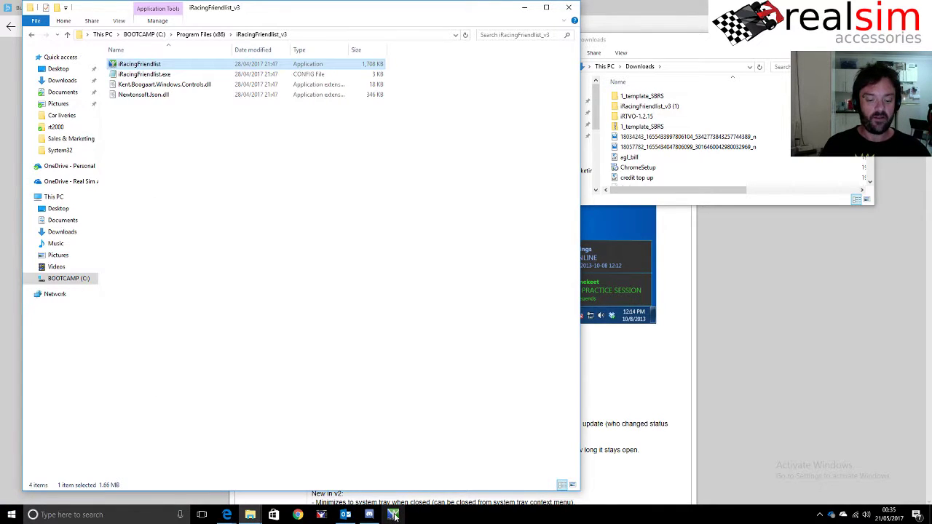
pyautogui.click(11, 515)
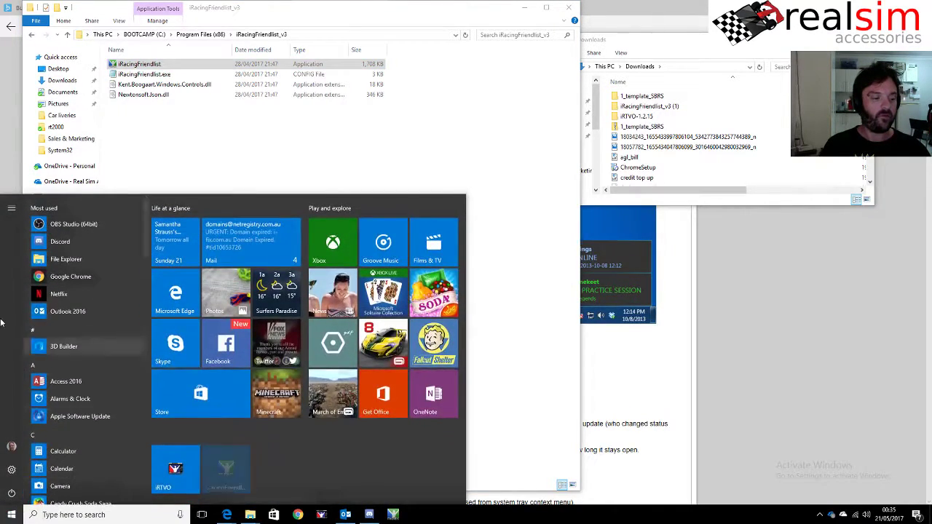
# - Scroll the Start app list, try searching 'ira' and 'frie', then clear and close the search
pyautogui.scroll(-10, 91, 370)
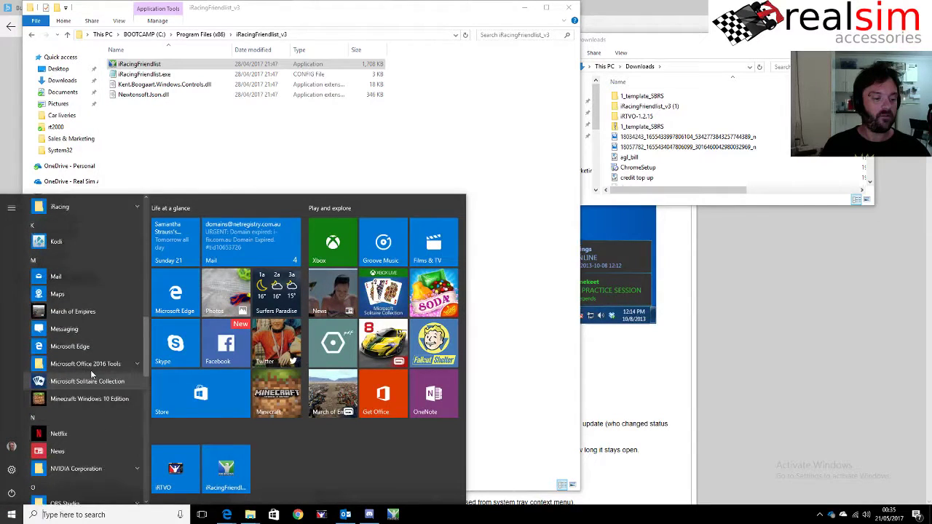
pyautogui.scroll(10, 90, 371)
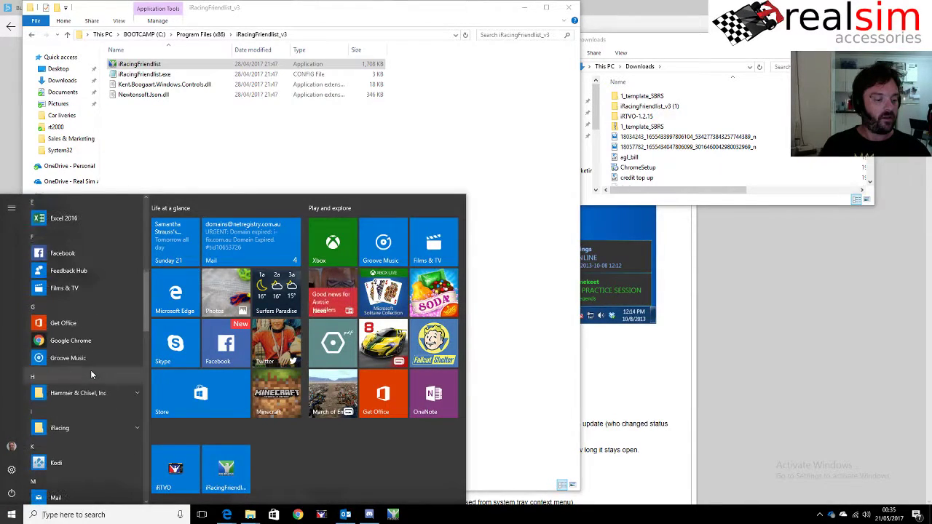
pyautogui.write('ir')
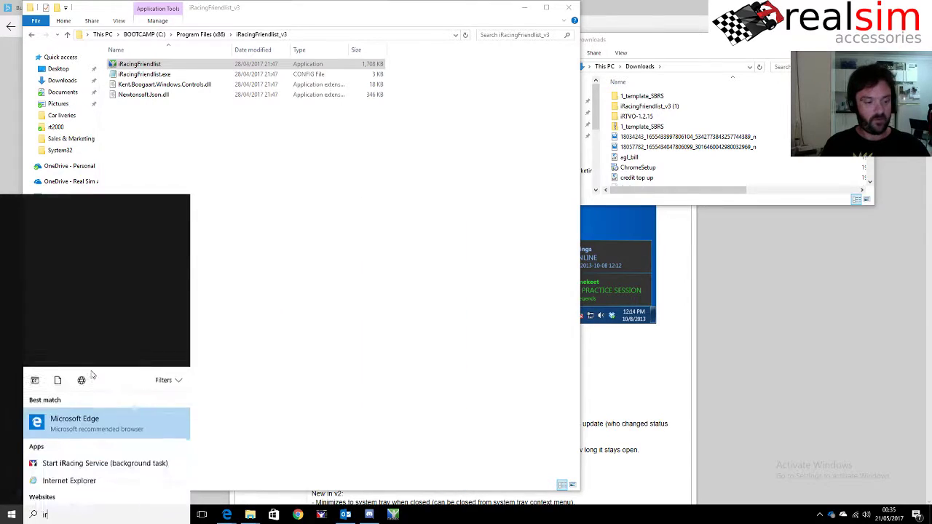
pyautogui.write('aing')
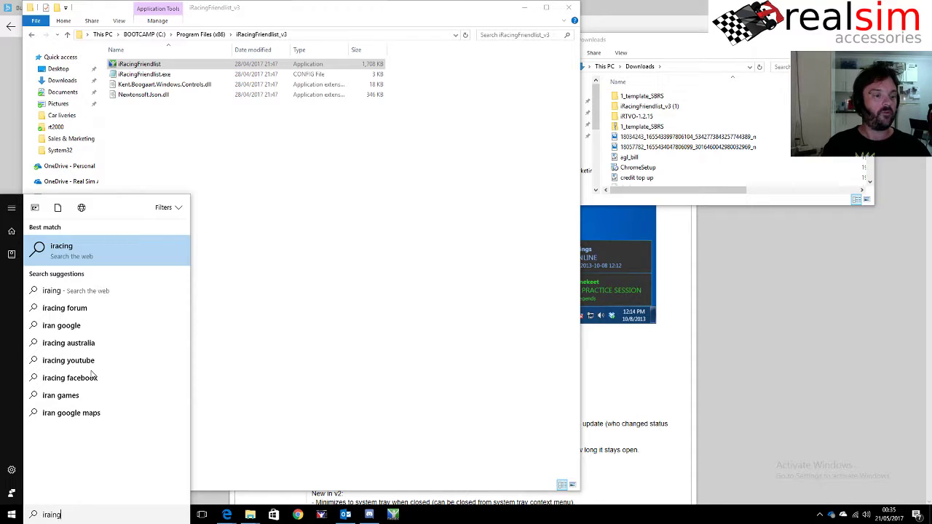
pyautogui.press('BackSpace')
pyautogui.press('BackSpace')
pyautogui.press('BackSpace')
pyautogui.press('BackSpace')
pyautogui.press('BackSpace')
pyautogui.press('BackSpace')
pyautogui.write('frie')
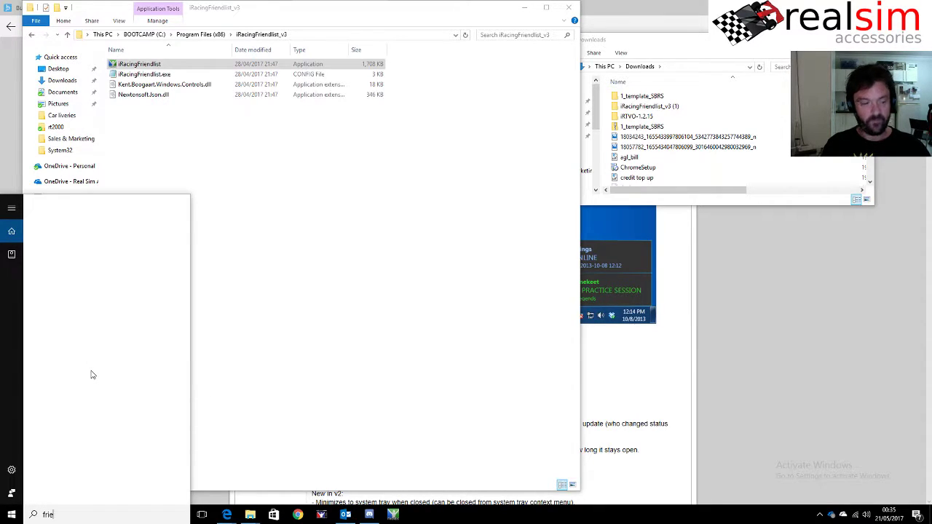
pyautogui.press('BackSpace')
pyautogui.press('BackSpace')
pyautogui.press('BackSpace')
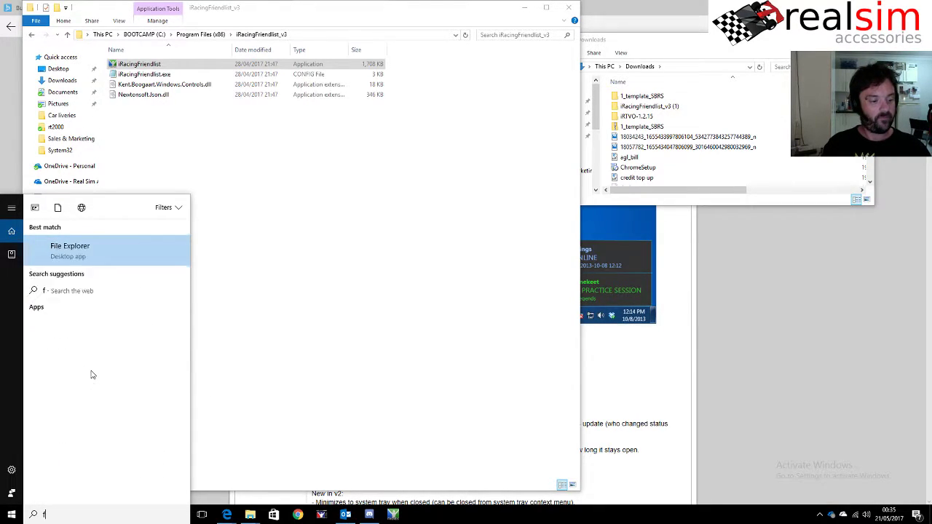
pyautogui.press('BackSpace')
pyautogui.write('frie')
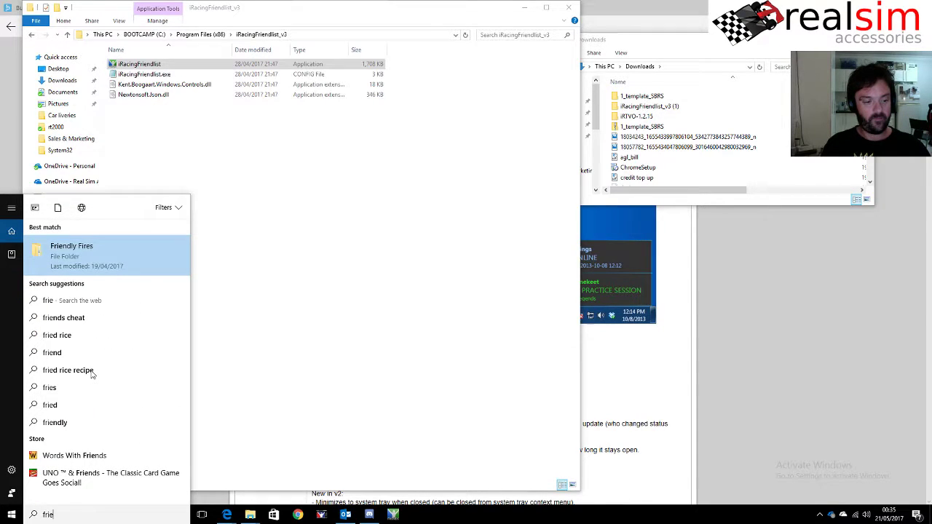
pyautogui.press('BackSpace')
pyautogui.press('BackSpace')
pyautogui.press('BackSpace')
pyautogui.press('BackSpace')
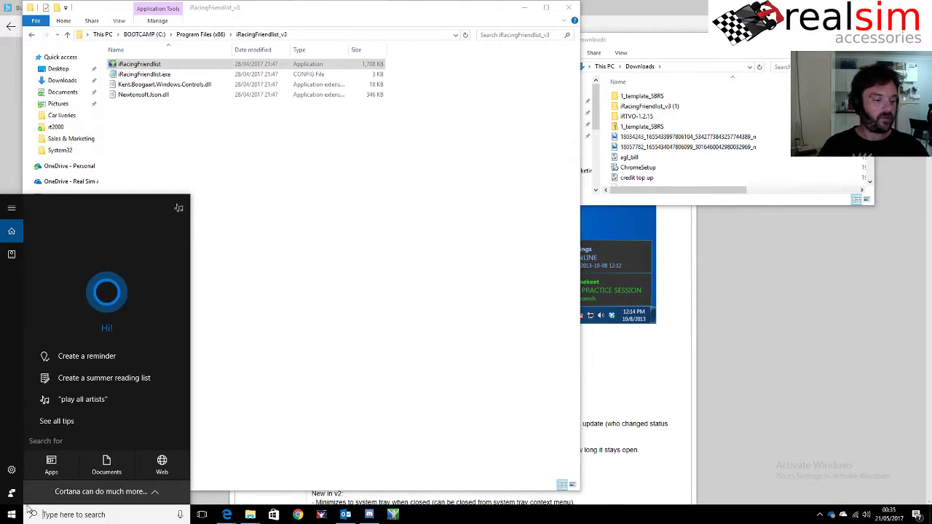
pyautogui.click(11, 232)
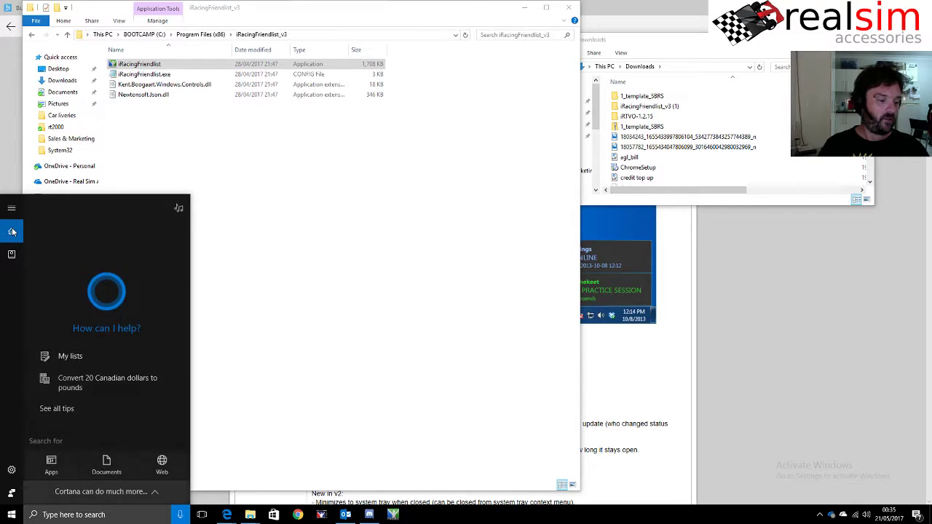
pyautogui.click(452, 506)
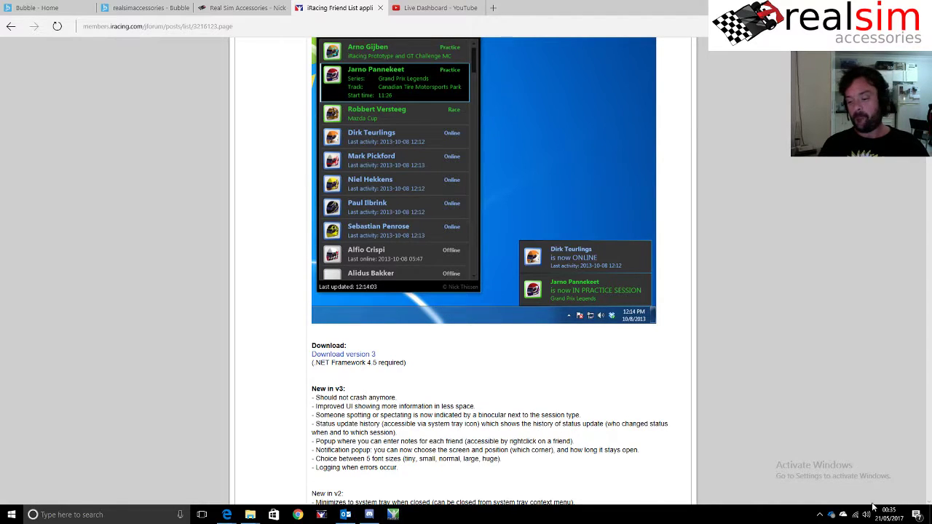
# - Launch iRacing Friend List from the taskbar and log in with the account email and password
pyautogui.click(819, 515)
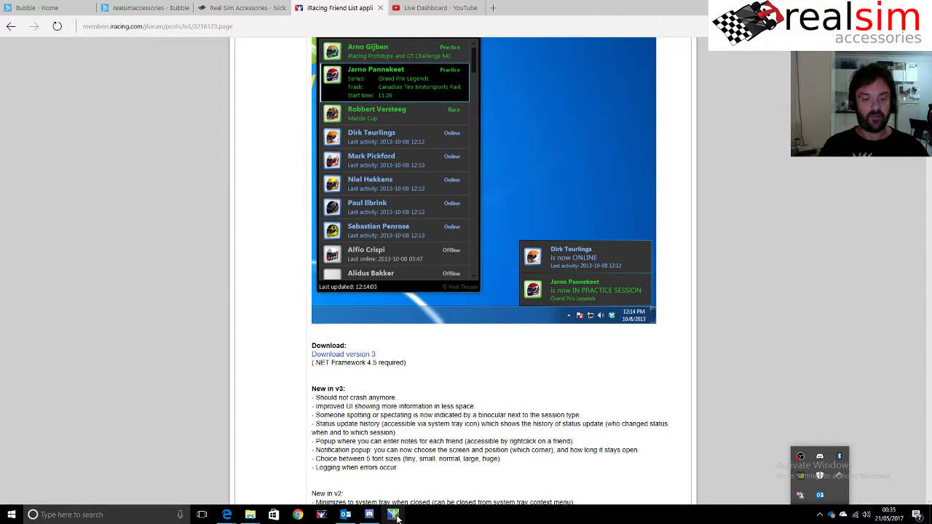
pyautogui.click(395, 516)
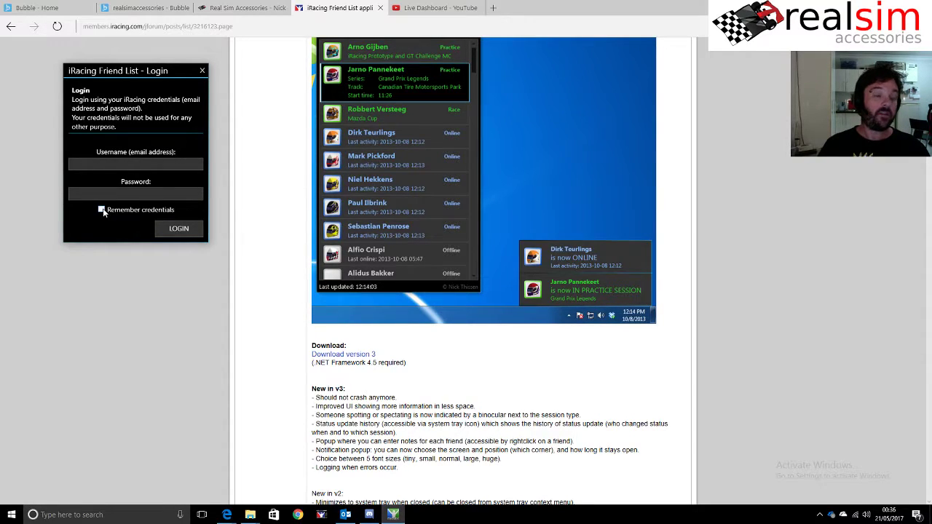
pyautogui.click(117, 163)
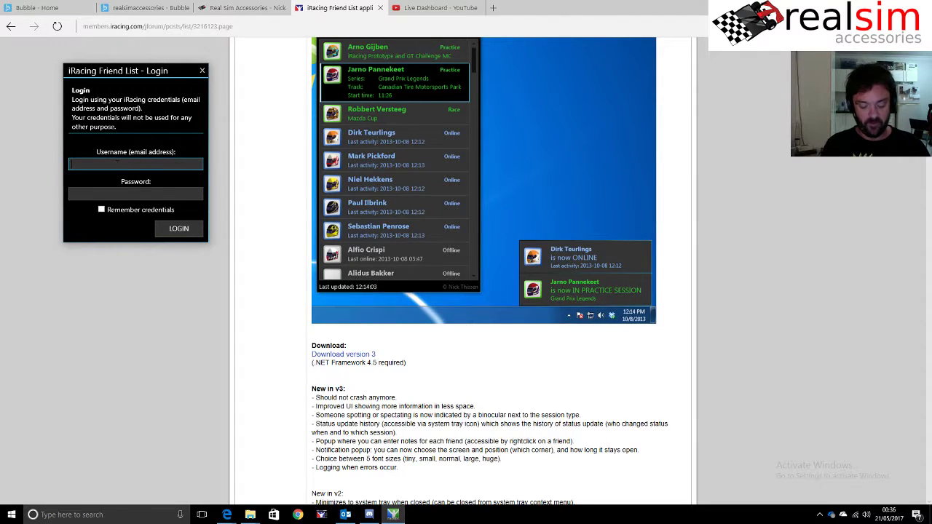
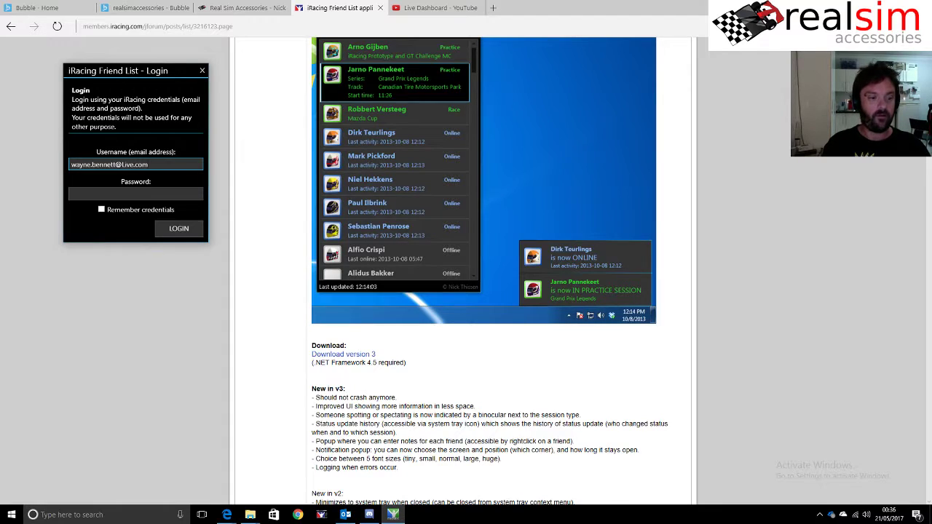
pyautogui.click(135, 193)
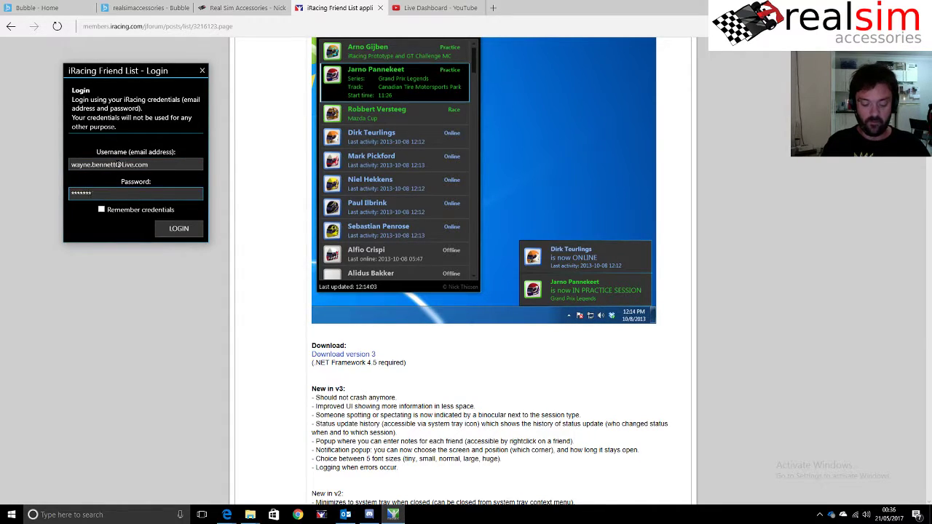
pyautogui.click(178, 229)
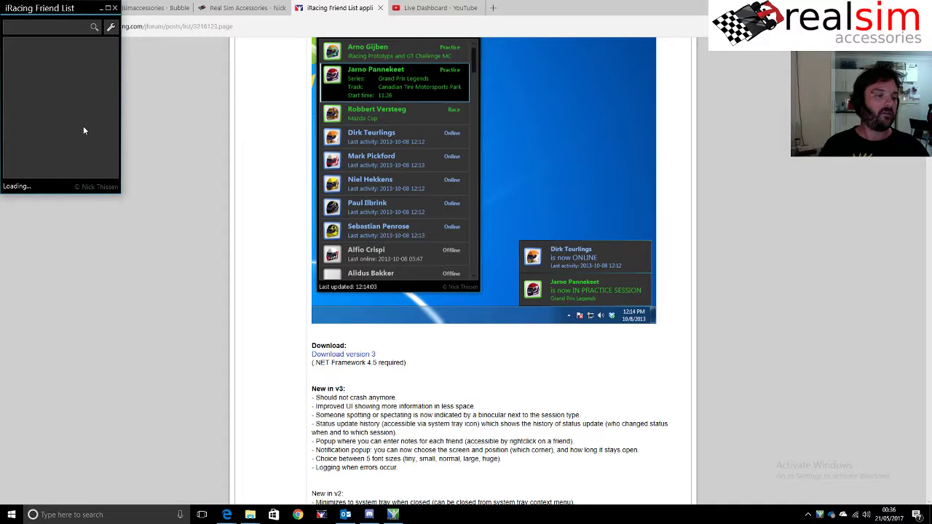
# - Drag the Friend List window's corner larger and scroll through the loaded friends
pyautogui.moveTo(121, 192); pyautogui.dragTo(154, 235)
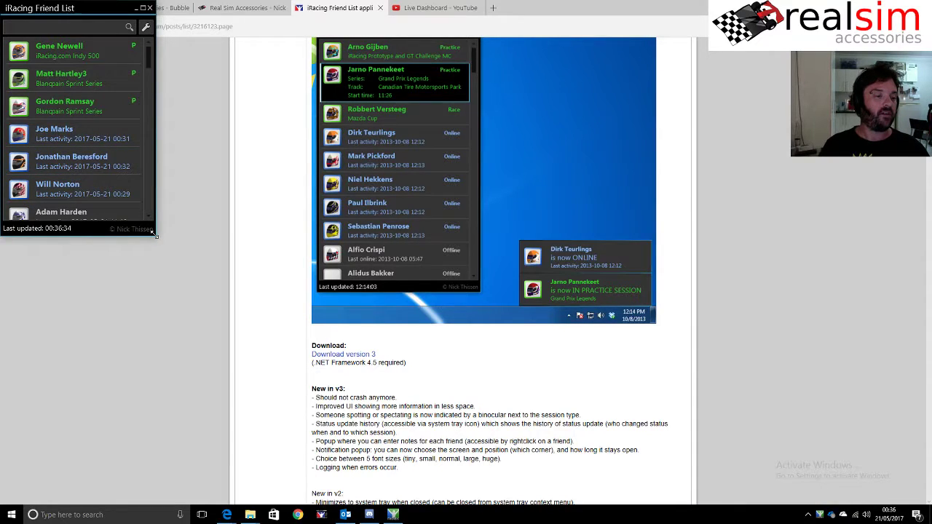
pyautogui.moveTo(154, 233); pyautogui.dragTo(169, 322)
pyautogui.scroll(-3, 92, 237)
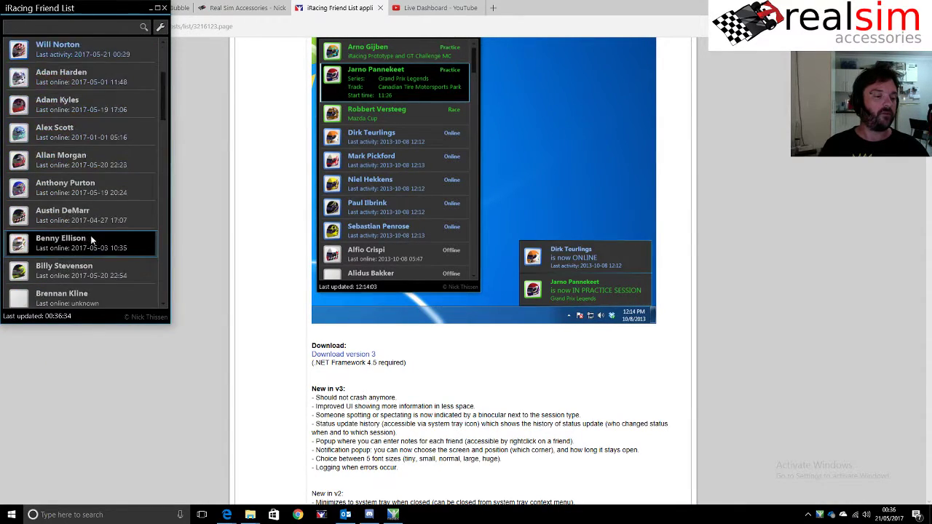
pyautogui.scroll(1, 90, 235)
pyautogui.scroll(-4, 90, 235)
pyautogui.scroll(5, 96, 227)
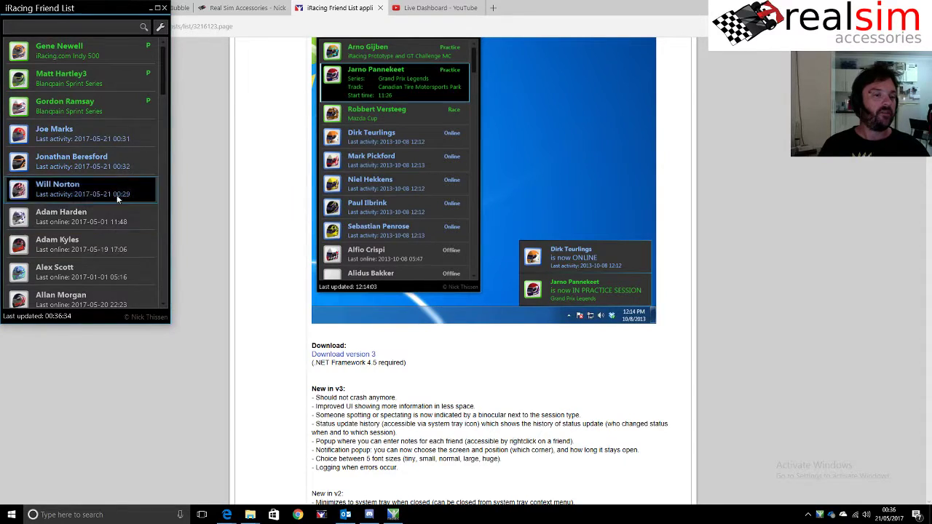
pyautogui.click(160, 26)
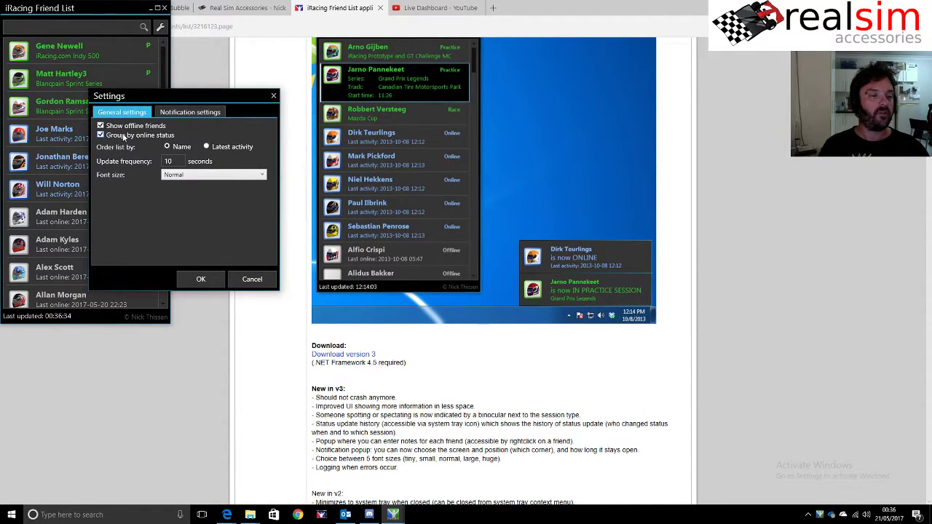
pyautogui.click(186, 113)
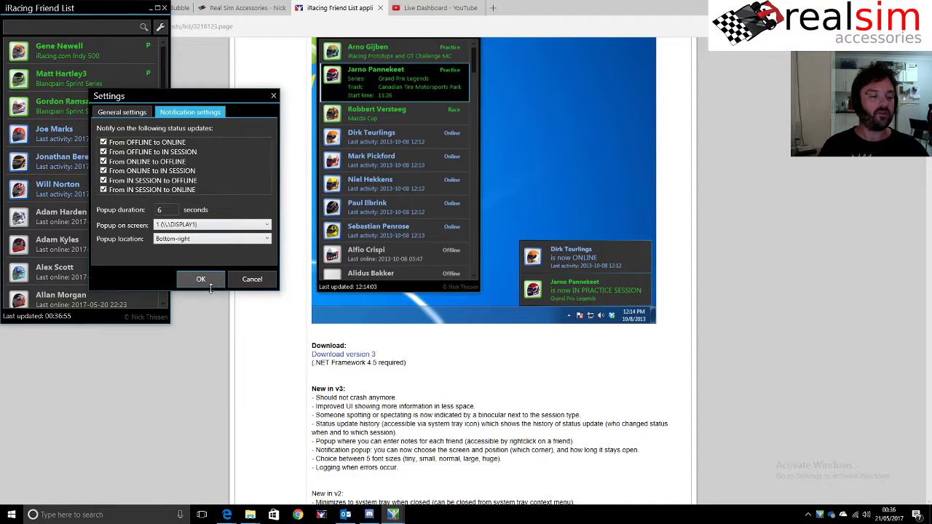
pyautogui.click(201, 278)
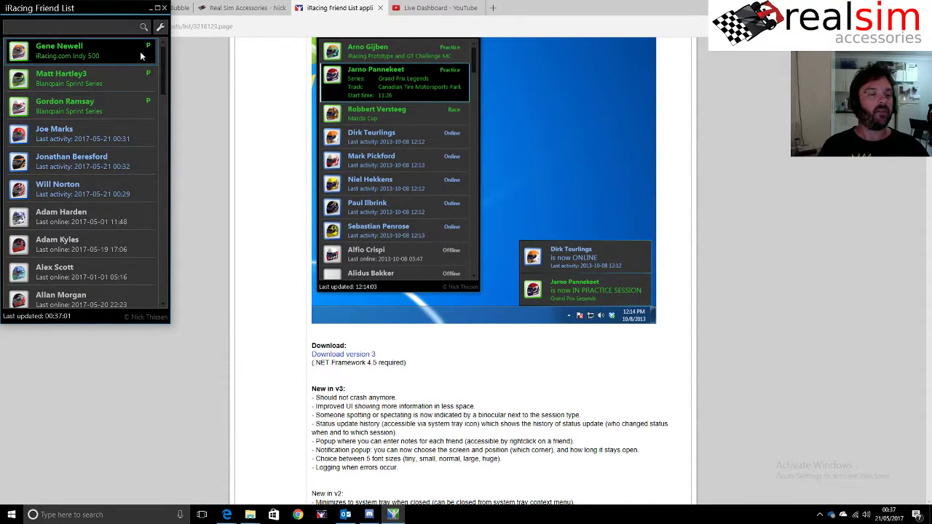
# - Hide the Friend List window to the tray, quit it via the tray icon's Close, and relaunch it
pyautogui.click(164, 9)
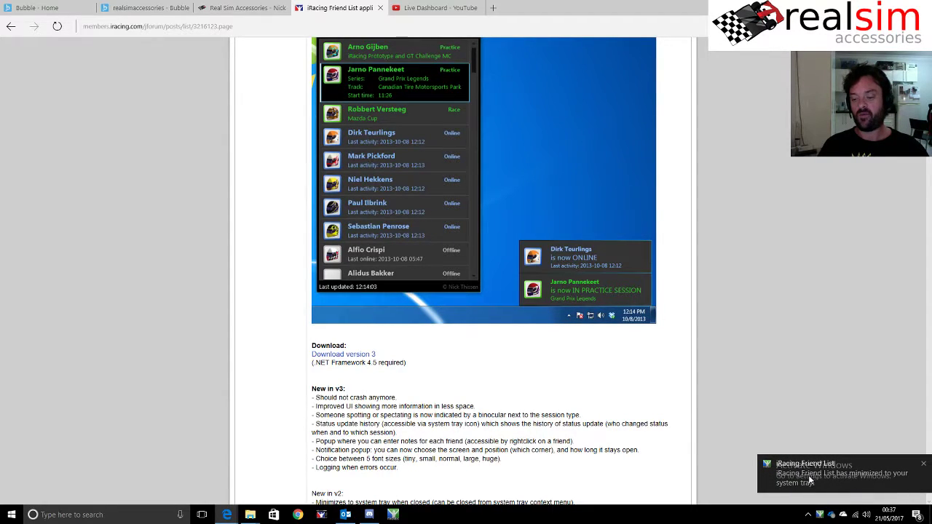
pyautogui.click(808, 515)
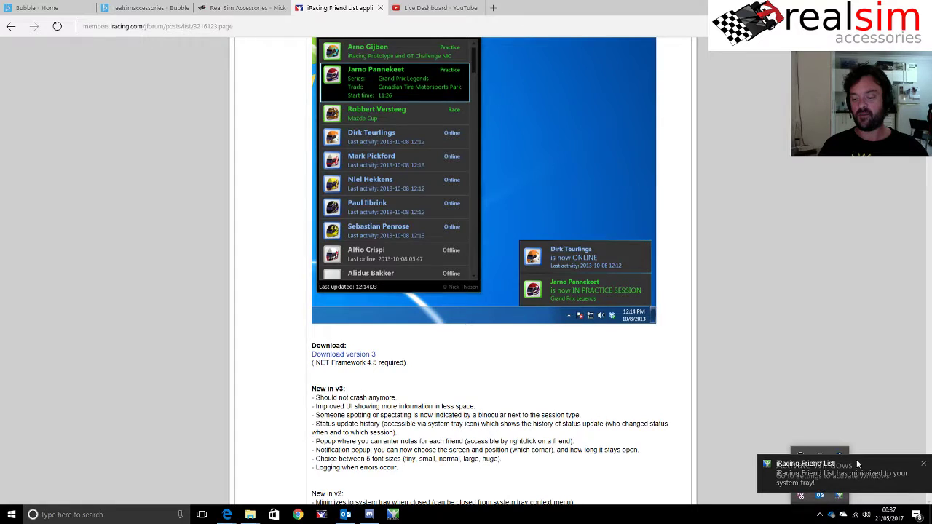
pyautogui.click(923, 463)
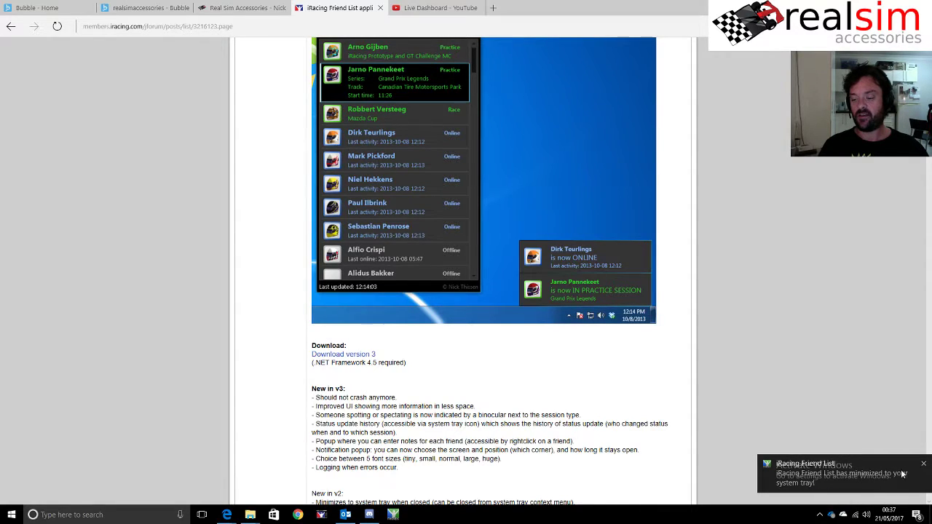
pyautogui.click(827, 517)
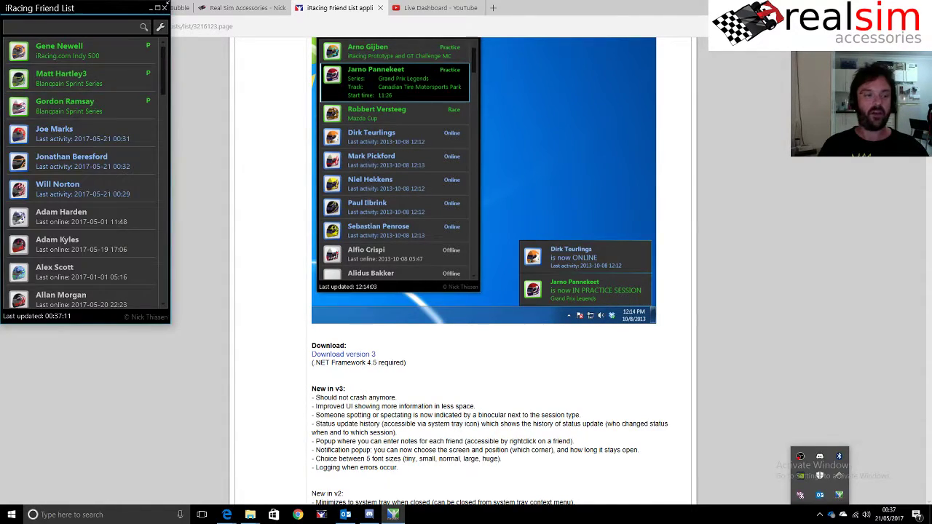
pyautogui.rightClick(840, 495)
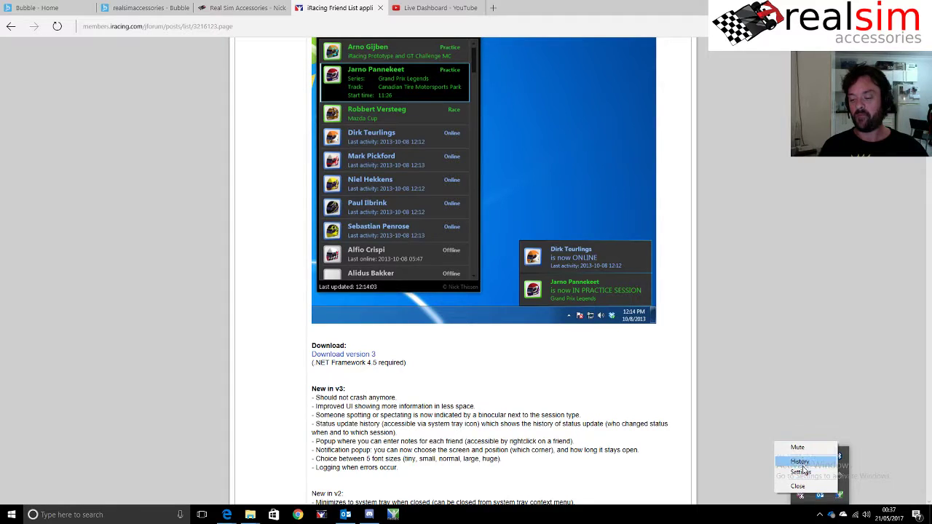
pyautogui.click(806, 488)
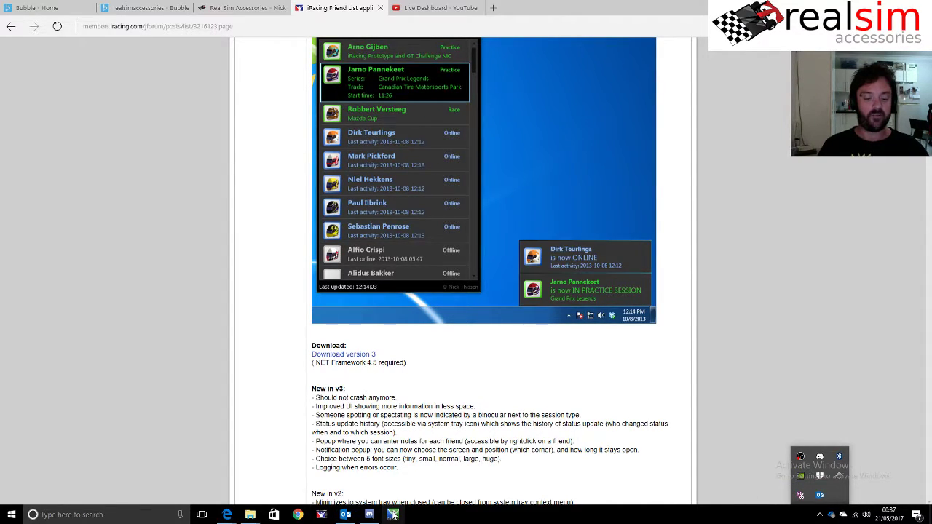
pyautogui.click(393, 515)
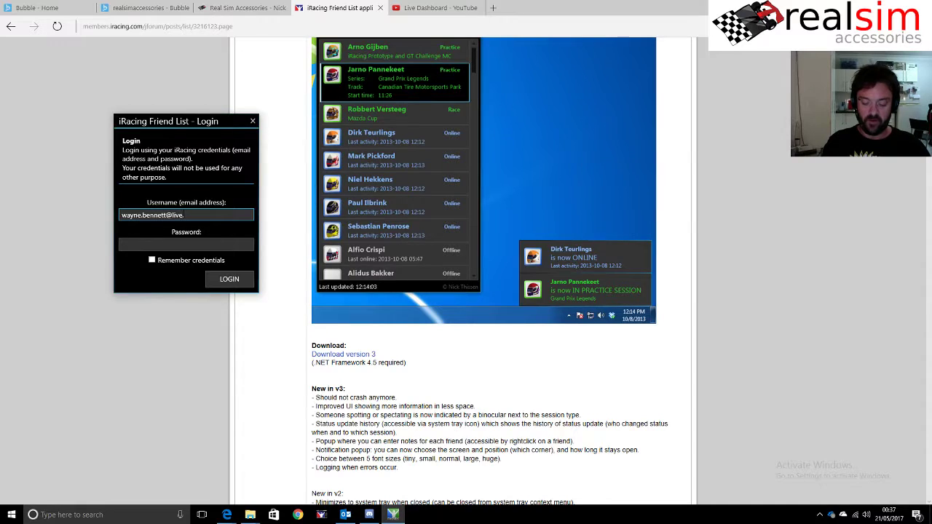
# - Enter the password, tick Remember credentials, and log in again
pyautogui.click(186, 245)
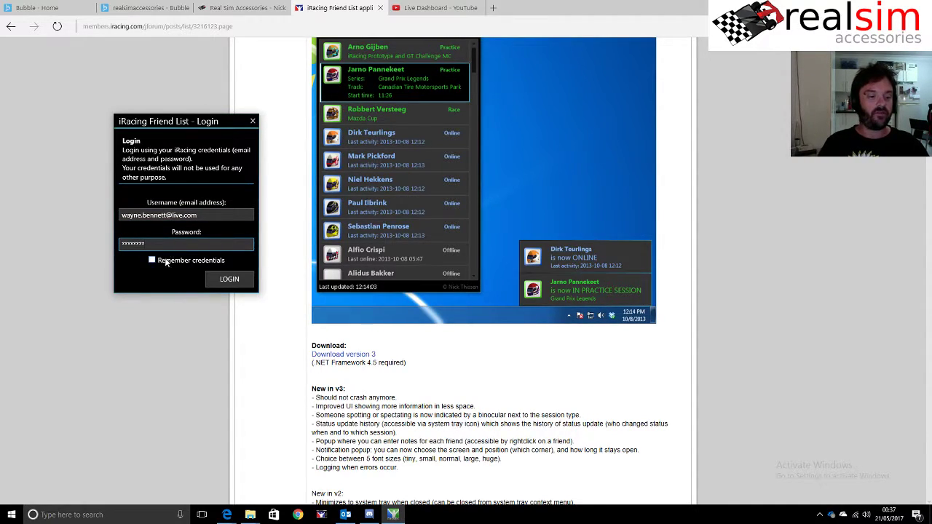
pyautogui.click(166, 263)
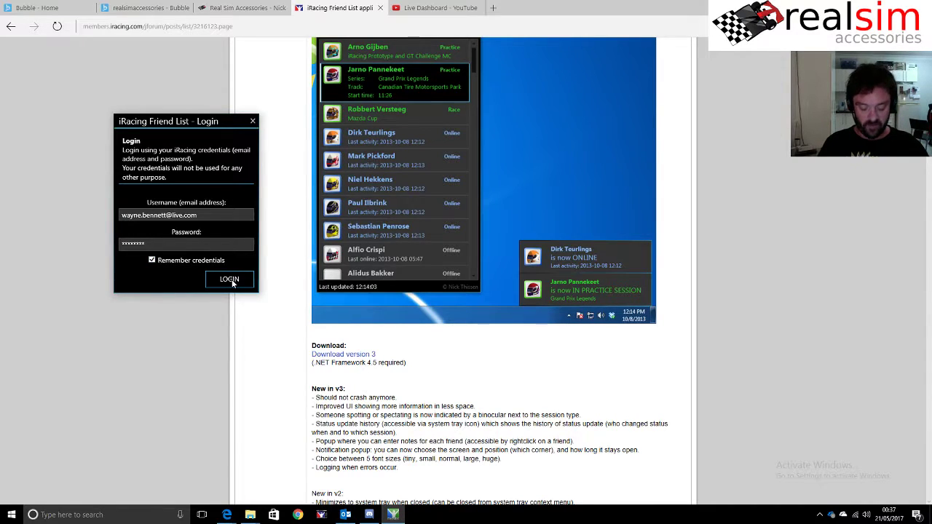
pyautogui.click(230, 281)
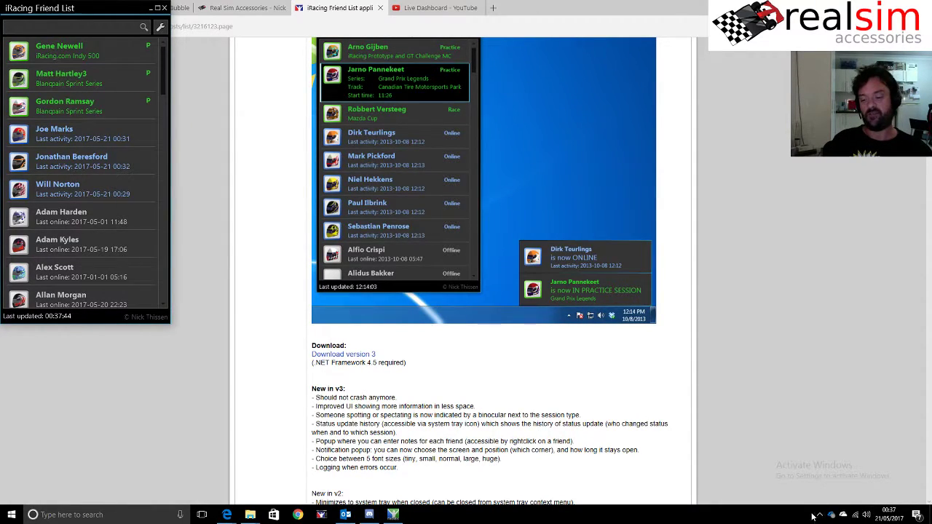
# - Quit iRacing Friend List from its tray icon and relaunch it from the taskbar
pyautogui.click(818, 515)
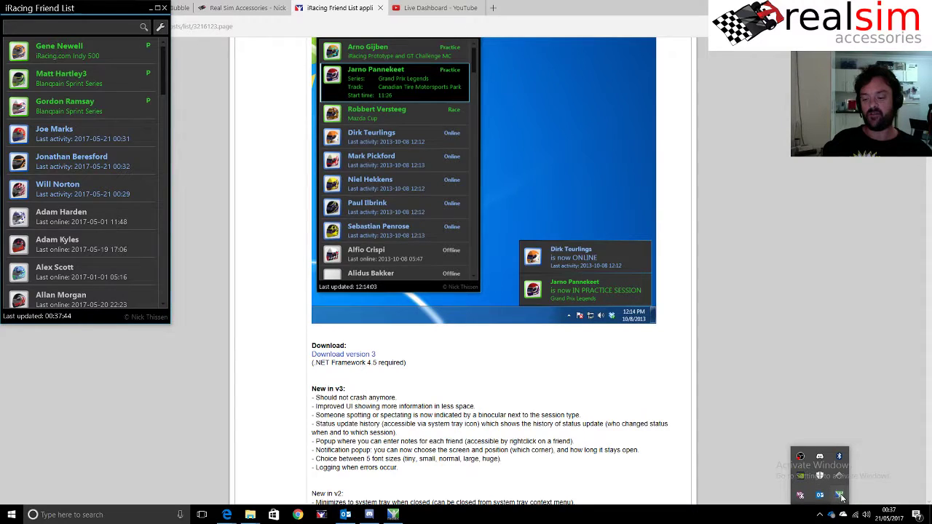
pyautogui.rightClick(840, 496)
pyautogui.click(844, 483)
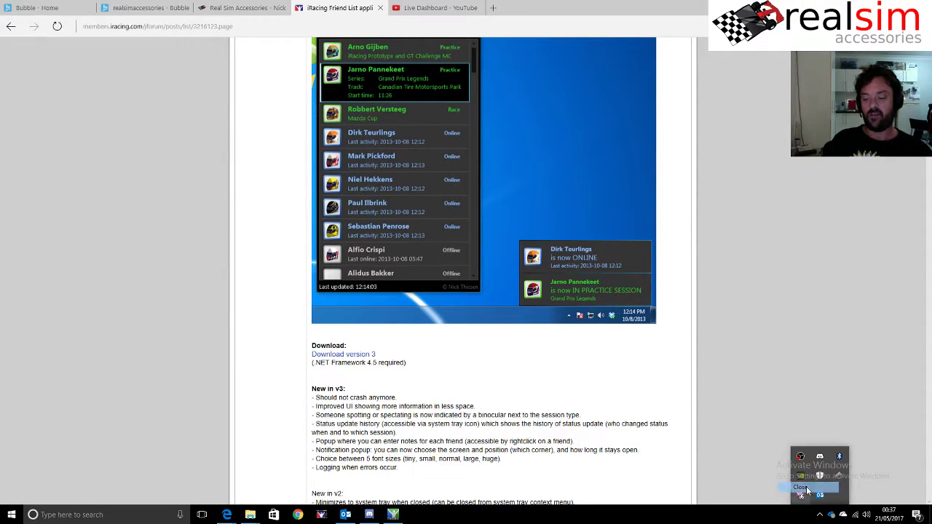
pyautogui.click(397, 515)
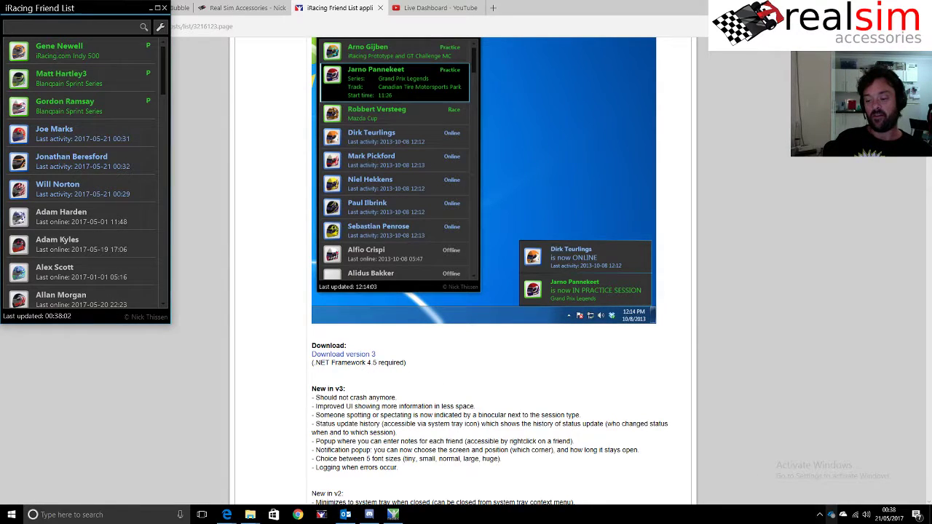
# - After it signs in automatically with the saved login, quit the app from the tray again
pyautogui.click(820, 515)
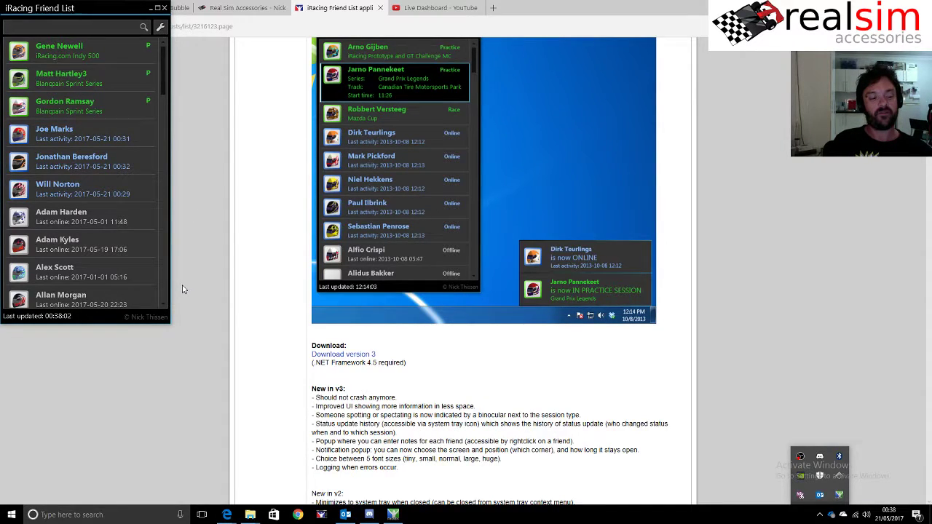
pyautogui.rightClick(839, 495)
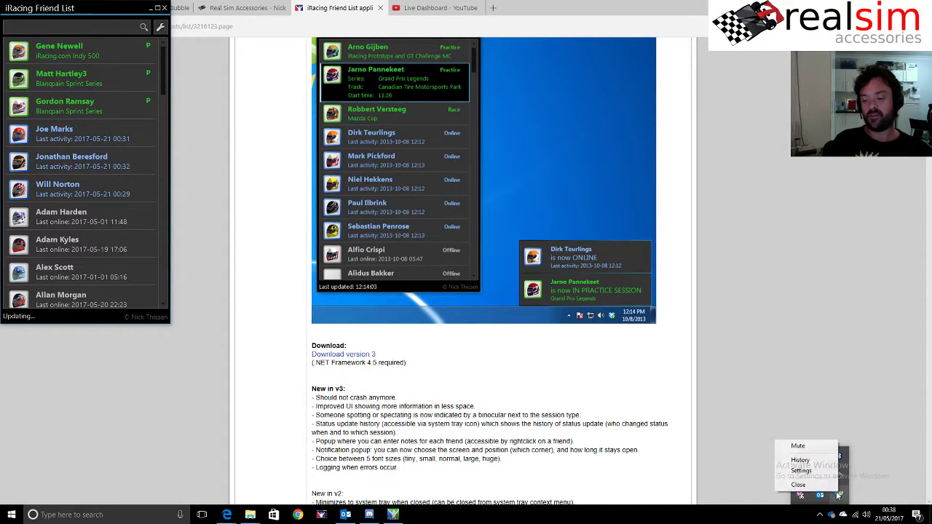
pyautogui.click(830, 493)
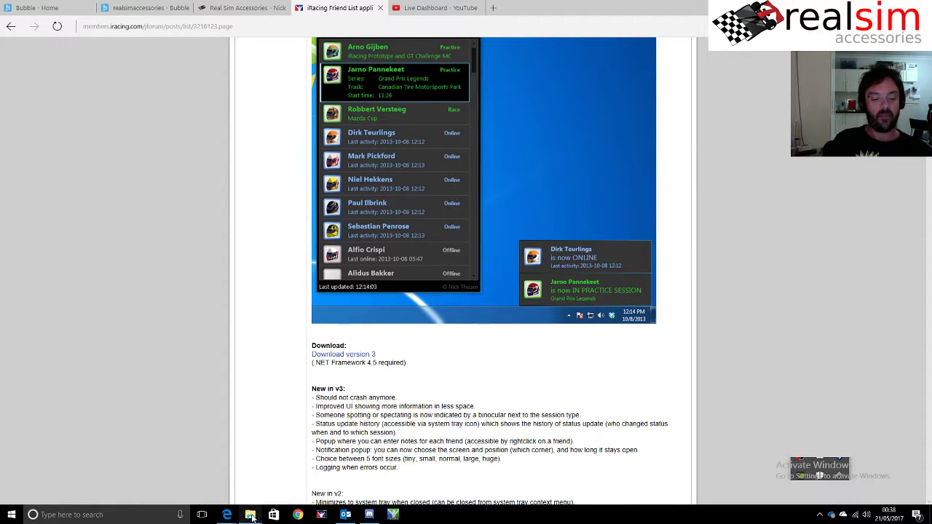
# - In the Programs Explorer window, browse from the C: drive into Users and the profile folder
pyautogui.moveTo(251, 516)
pyautogui.click(216, 482)
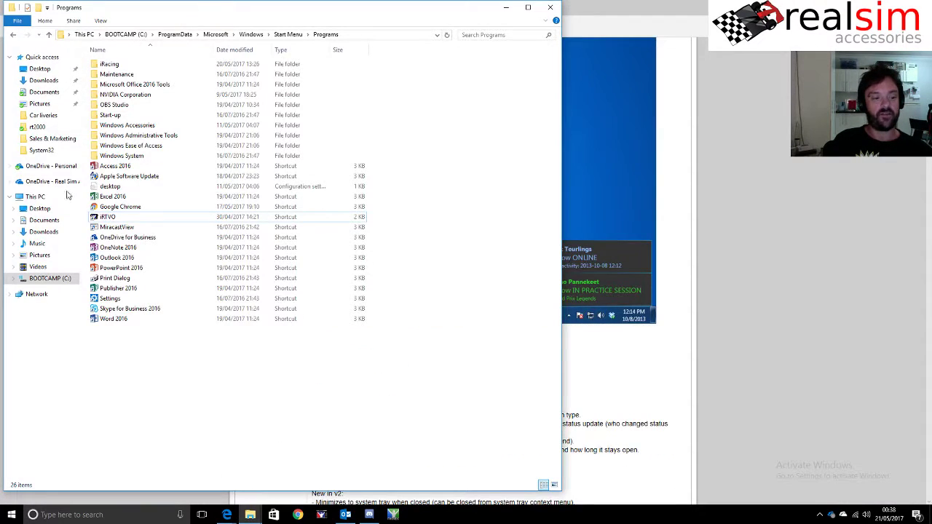
pyautogui.click(48, 278)
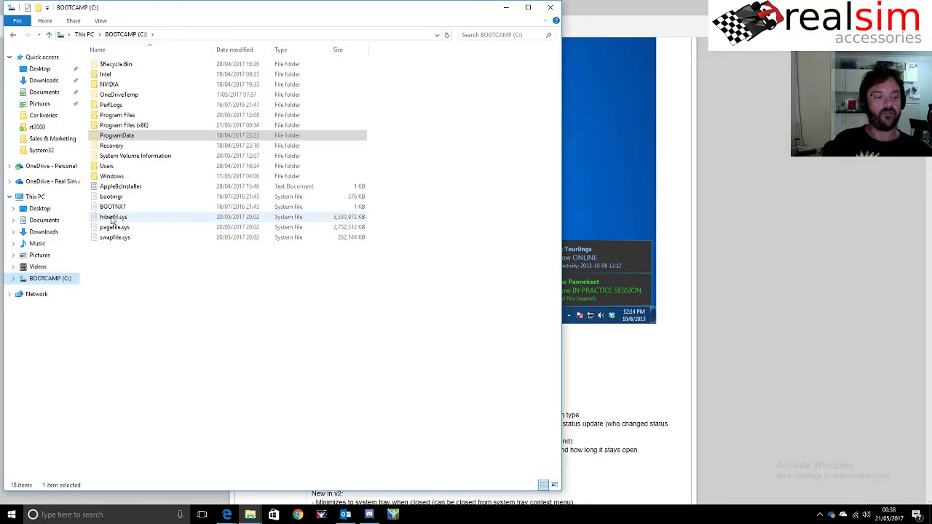
pyautogui.doubleClick(109, 166)
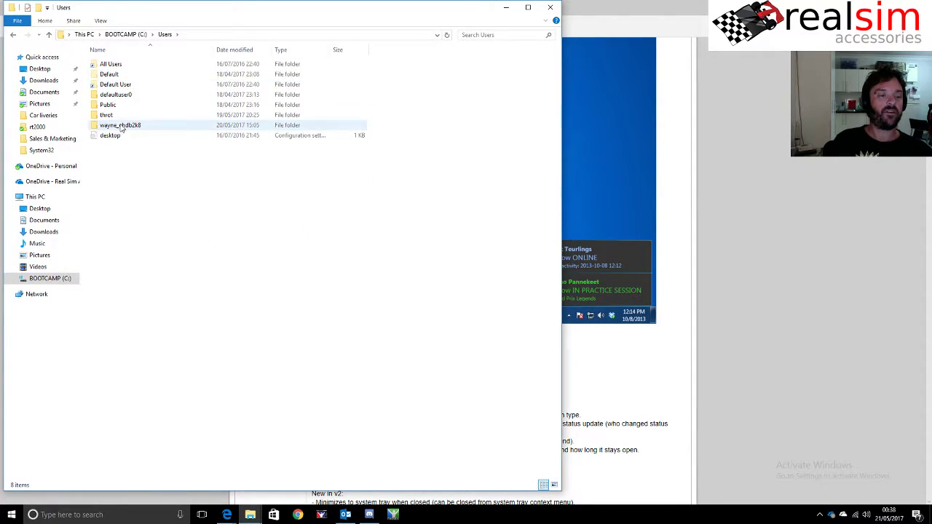
pyautogui.doubleClick(120, 127)
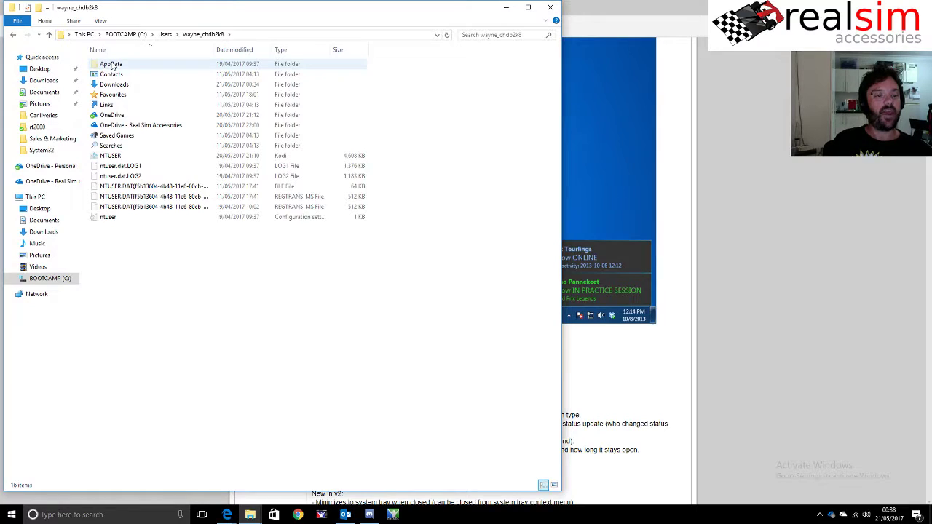
# - Jump to AppData via the address bar with \appda, then open Local
pyautogui.click(253, 34)
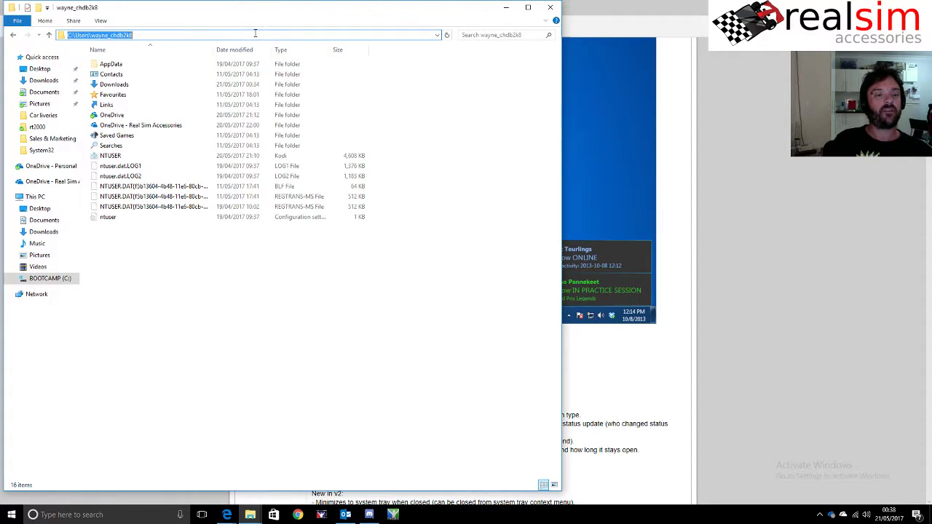
pyautogui.click(244, 35)
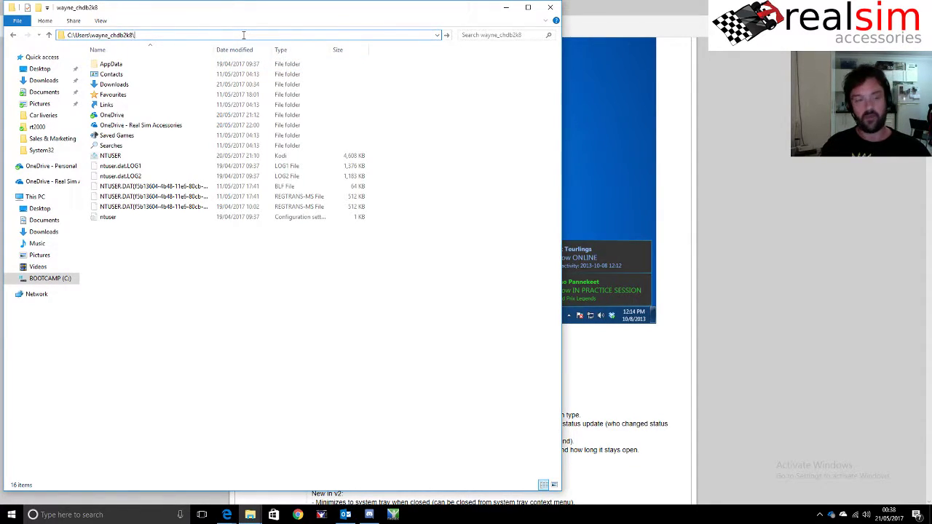
pyautogui.write('\\app')
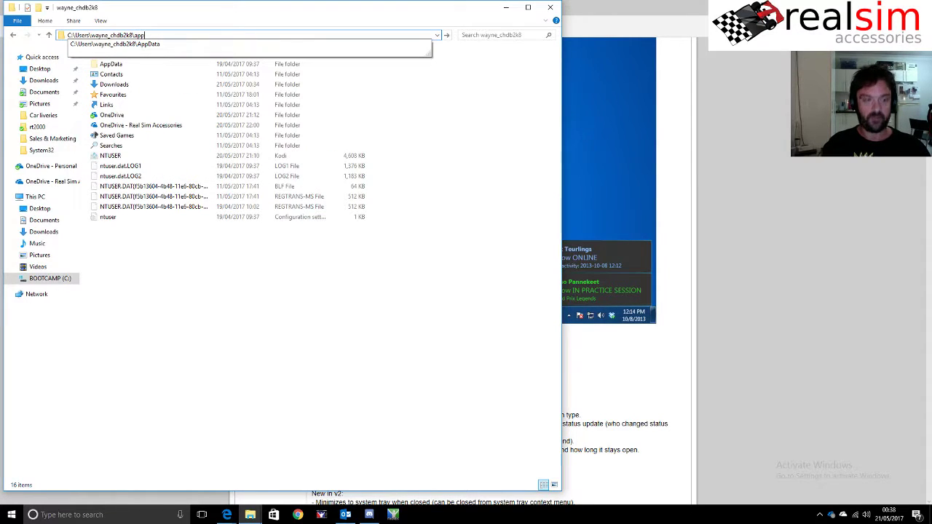
pyautogui.write('da')
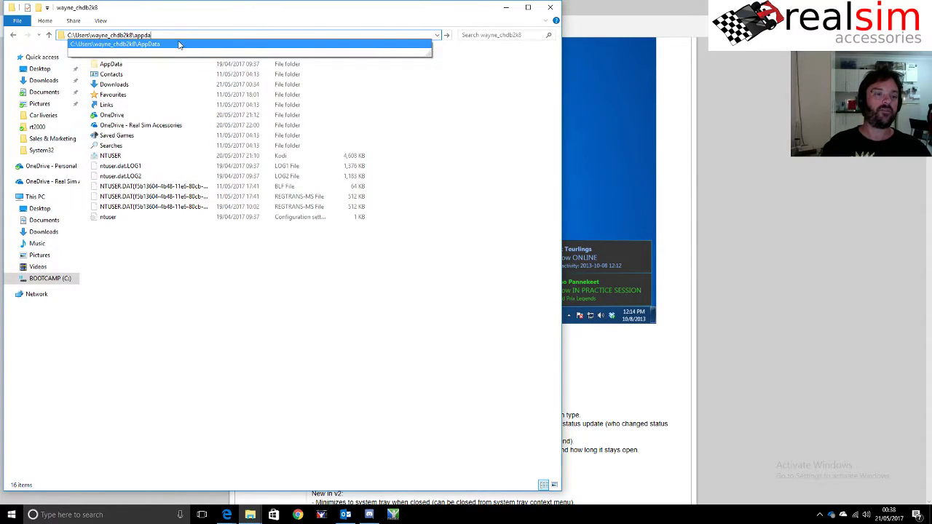
pyautogui.click(180, 44)
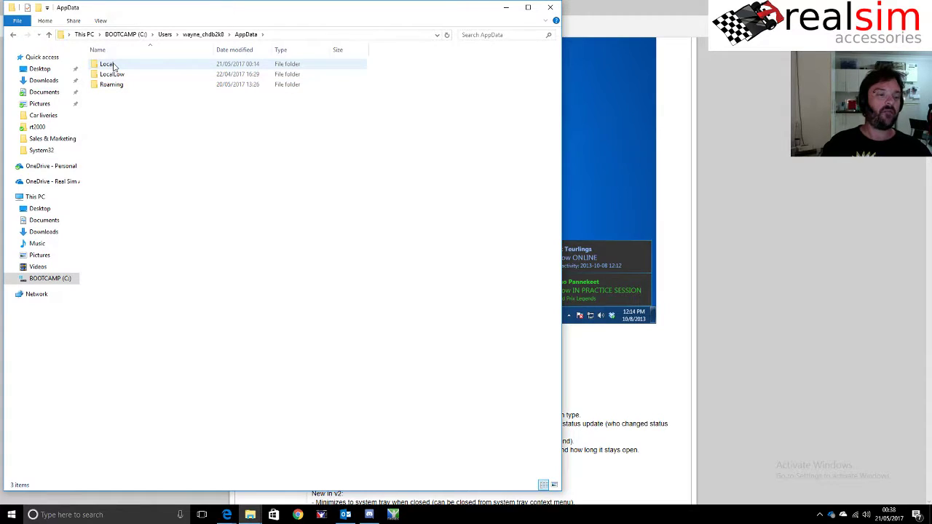
pyautogui.doubleClick(114, 67)
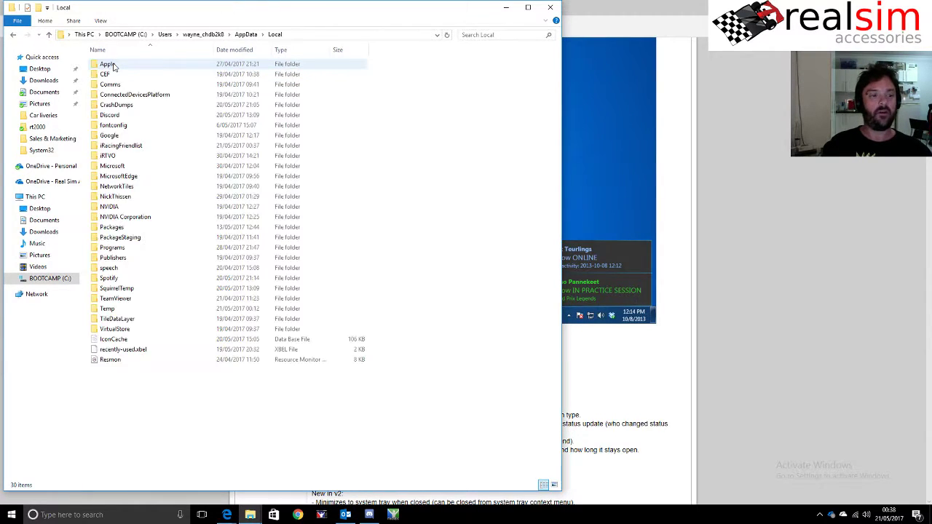
# - Check inside the iRacingFriendlist folder, then delete it from AppData\Local
pyautogui.doubleClick(129, 147)
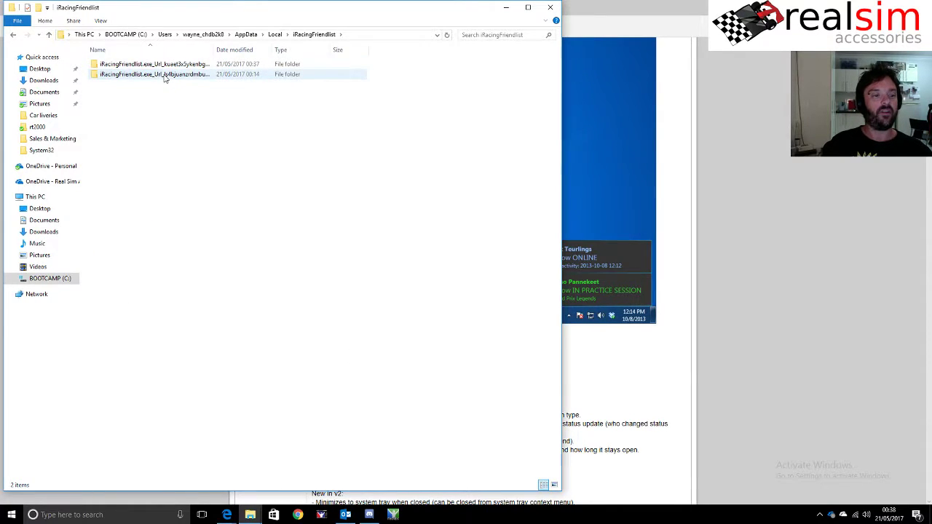
pyautogui.click(274, 35)
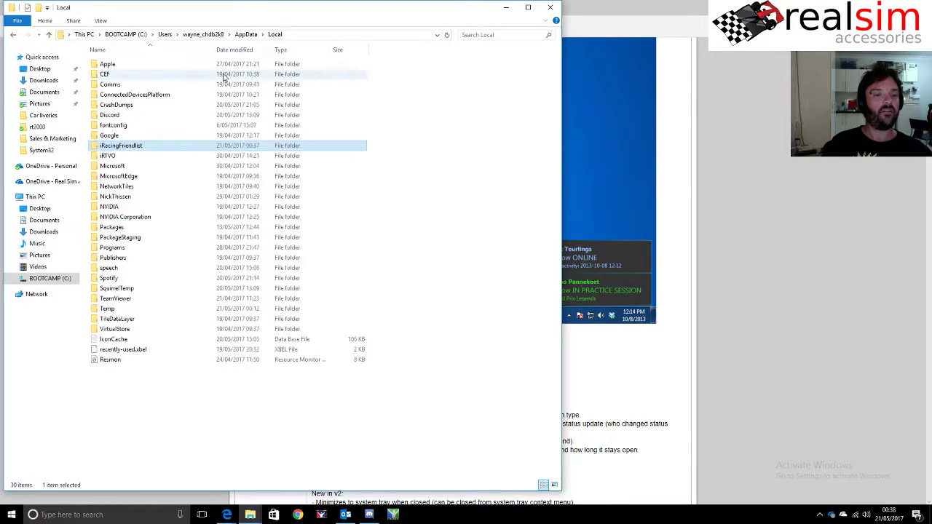
pyautogui.rightClick(148, 148)
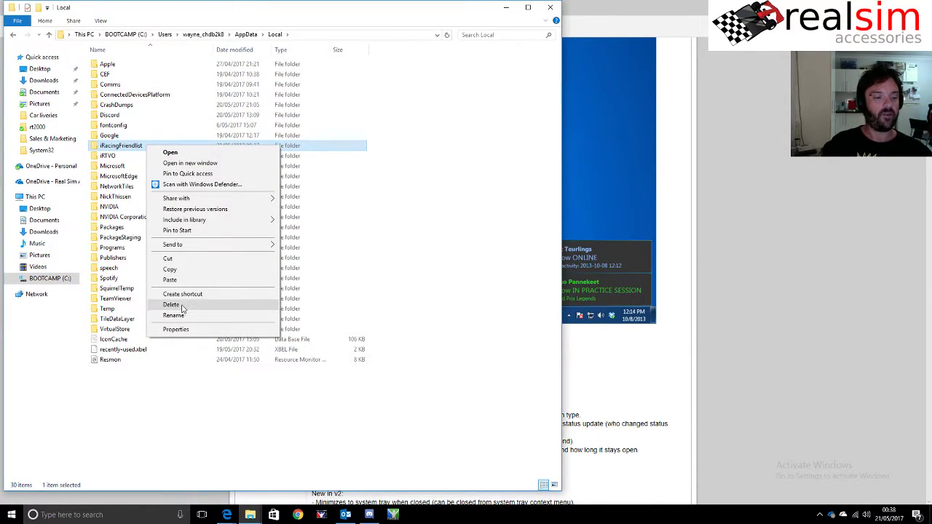
pyautogui.click(186, 305)
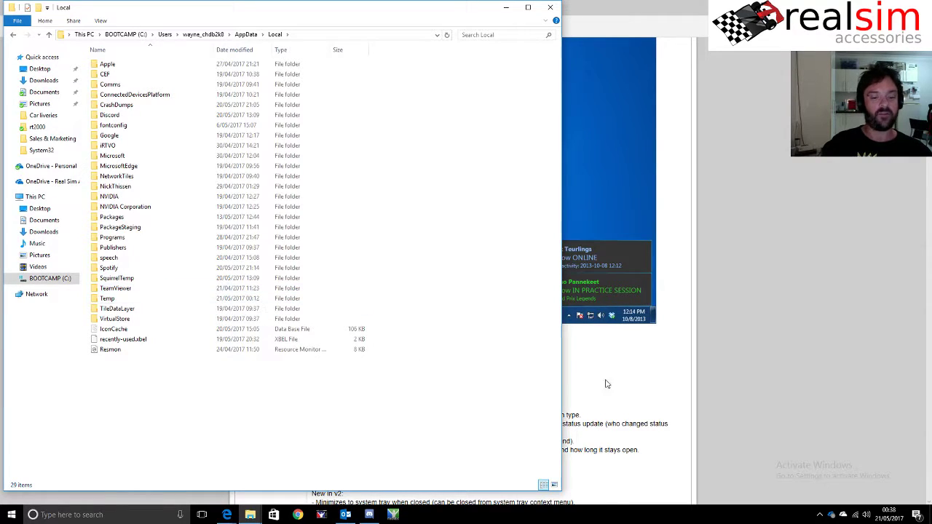
# - Launch iRacing Friend List and log in with the account e-mail and password
pyautogui.click(393, 514)
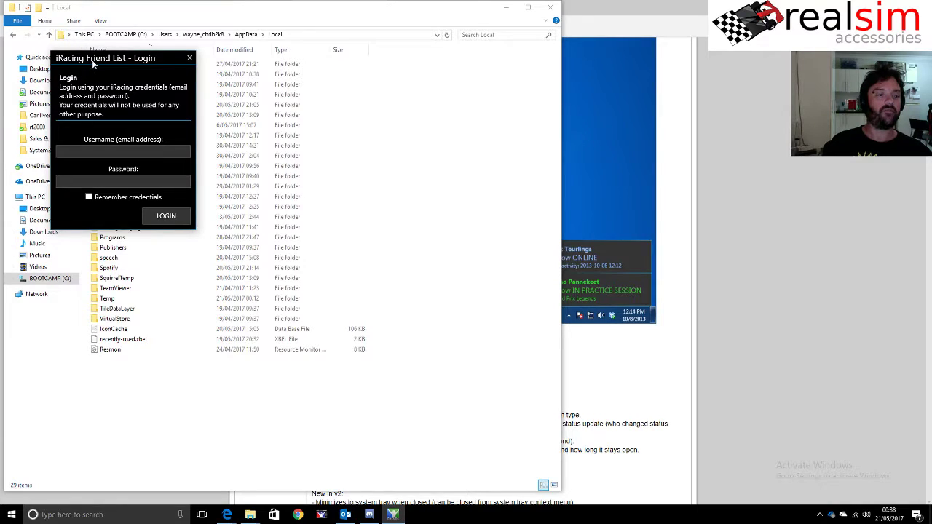
pyautogui.moveTo(94, 63); pyautogui.dragTo(373, 84)
pyautogui.click(393, 159)
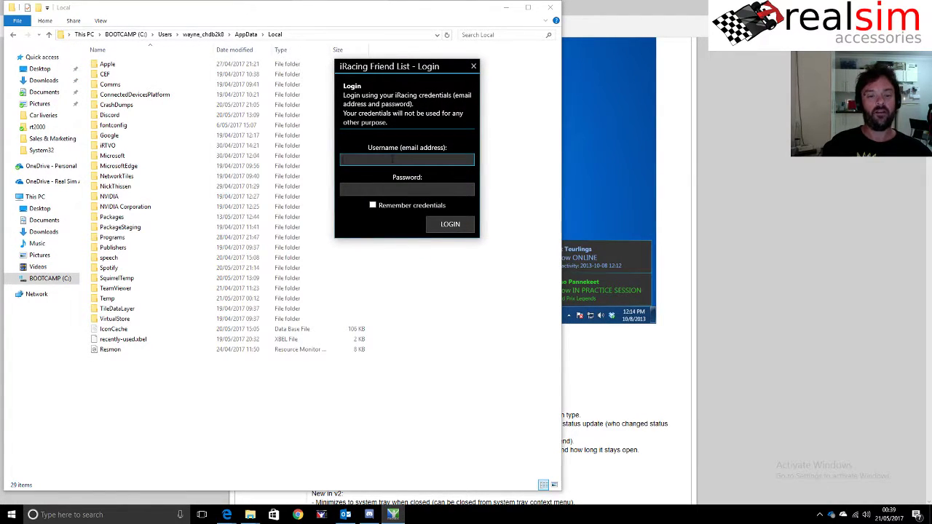
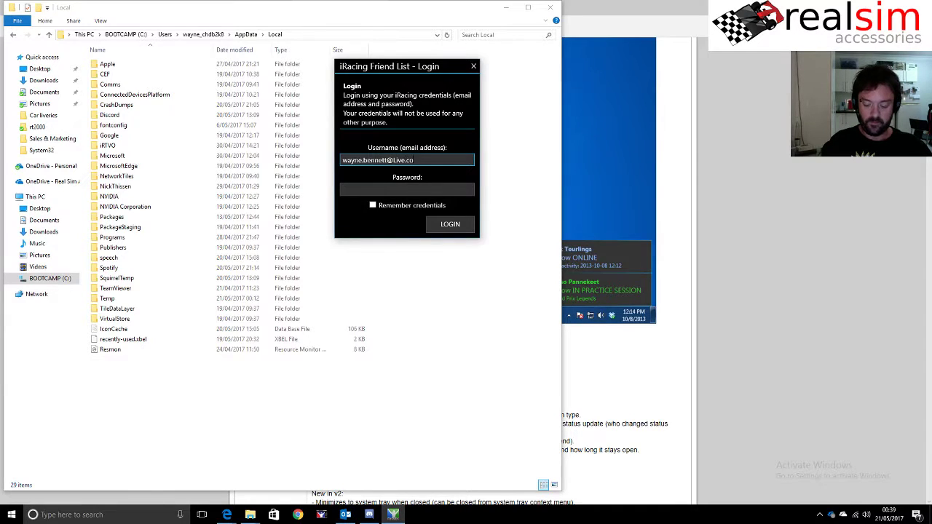
pyautogui.press('Tab')
pyautogui.write('********')
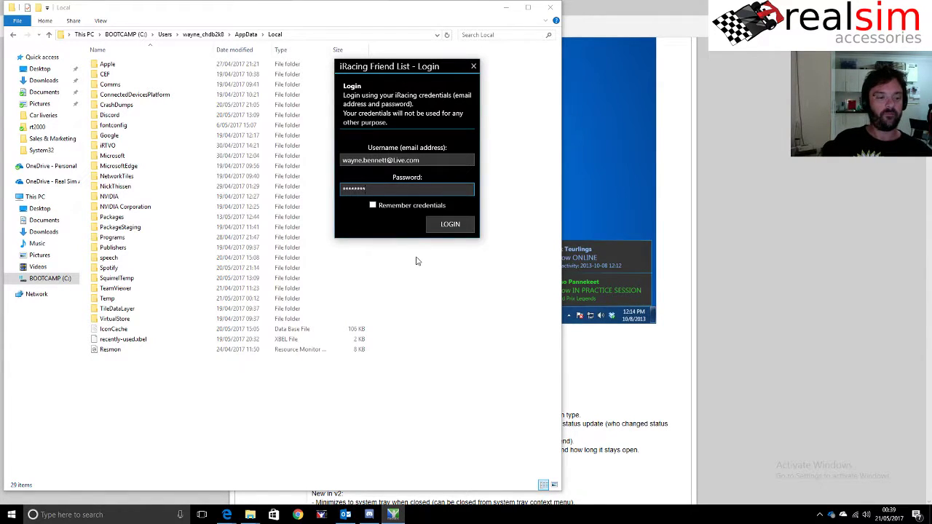
pyautogui.click(441, 230)
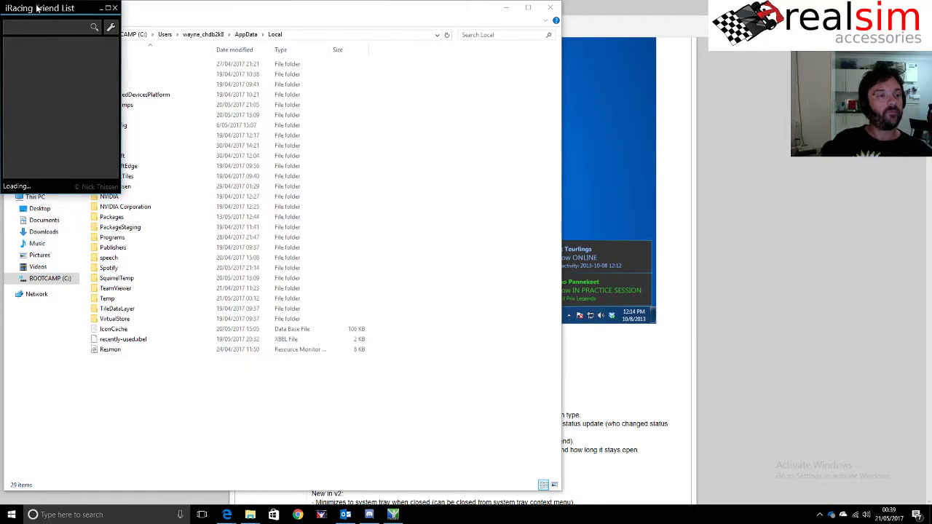
# - Move and enlarge the loaded friends list window, then close it
pyautogui.moveTo(38, 10); pyautogui.dragTo(554, 81)
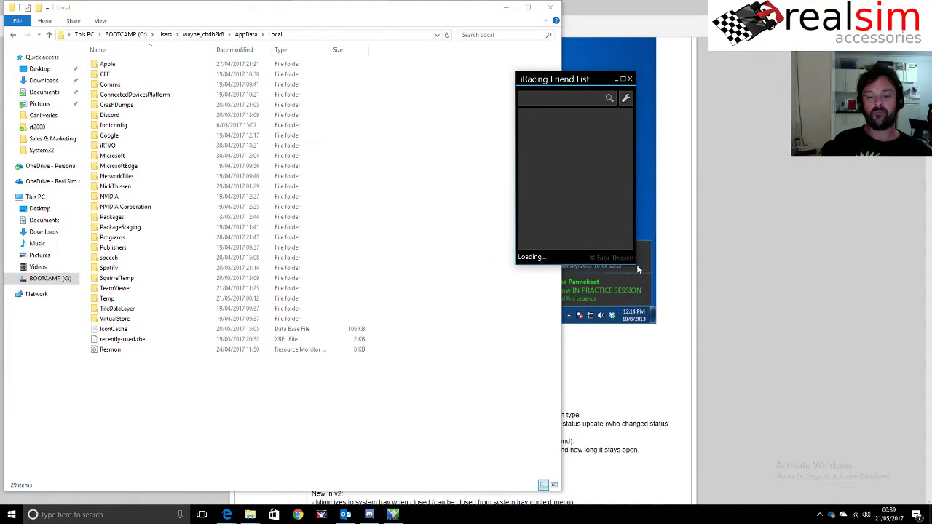
pyautogui.moveTo(634, 262); pyautogui.dragTo(686, 401)
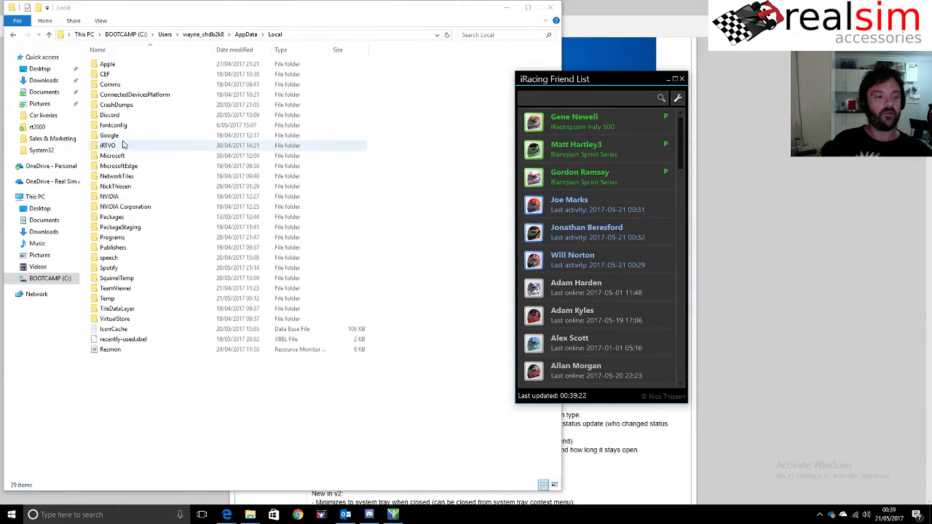
pyautogui.click(681, 79)
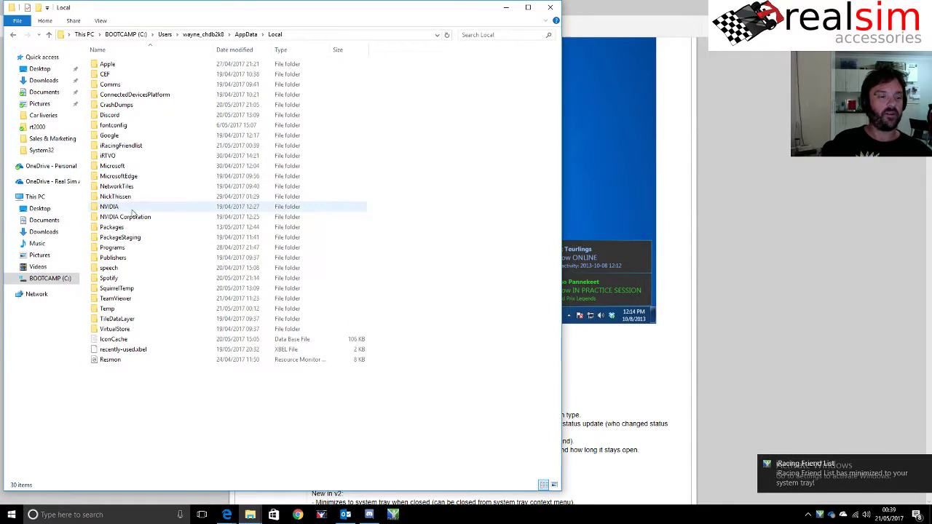
# - Open the recreated iRacingFriendlist folder in AppData\Local, then close File Explorer
pyautogui.click(108, 148)
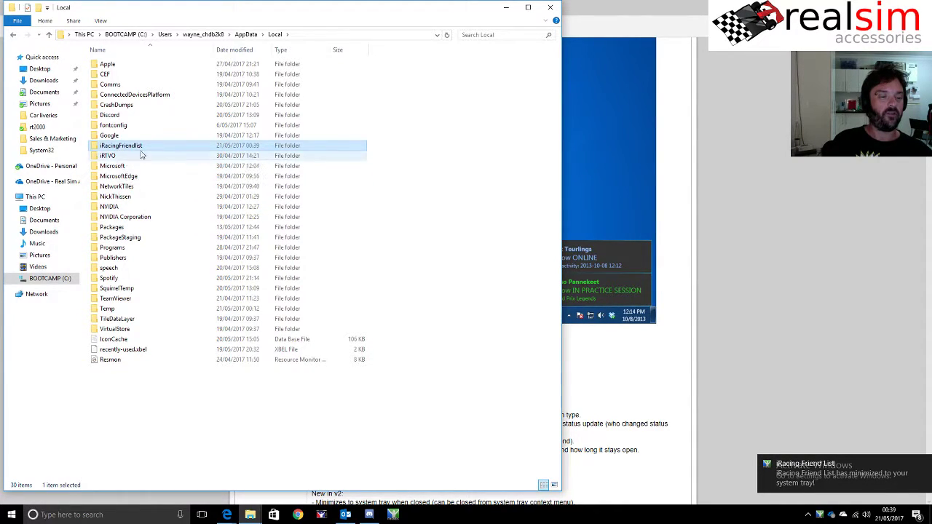
pyautogui.doubleClick(133, 150)
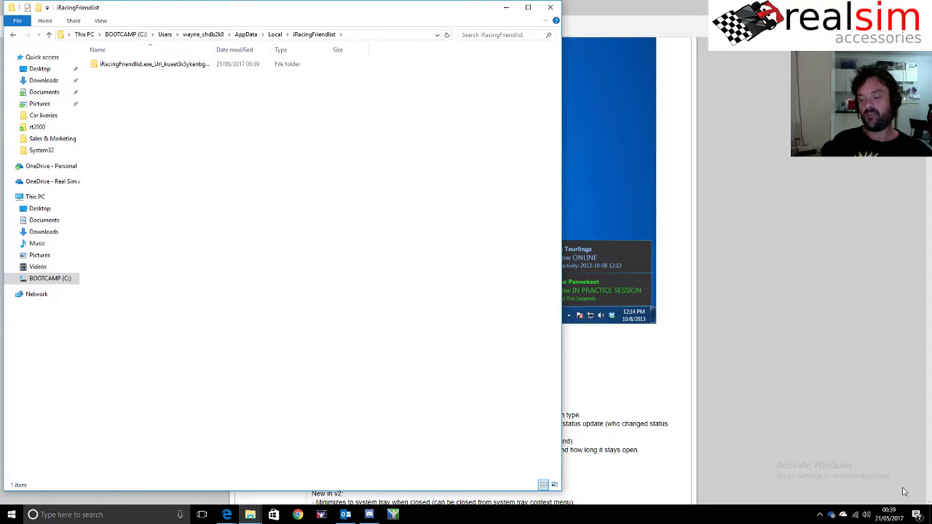
pyautogui.click(819, 515)
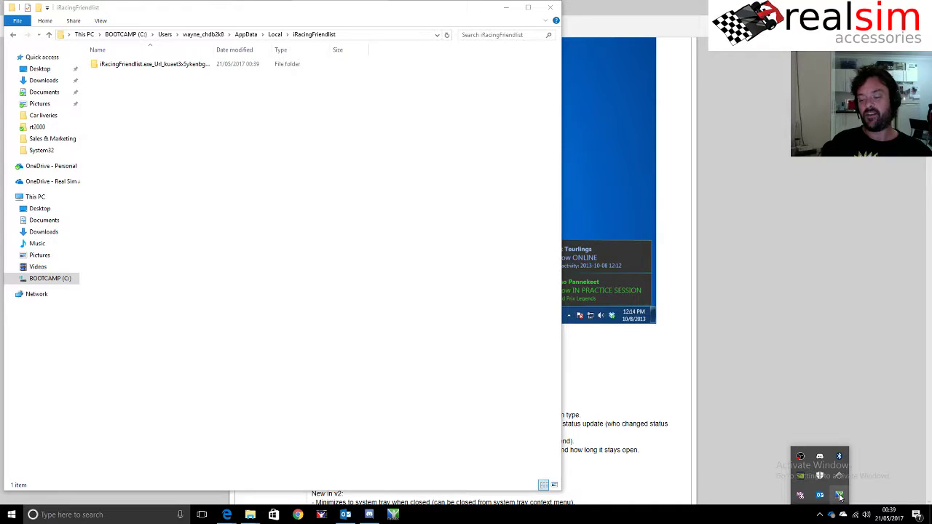
pyautogui.click(550, 9)
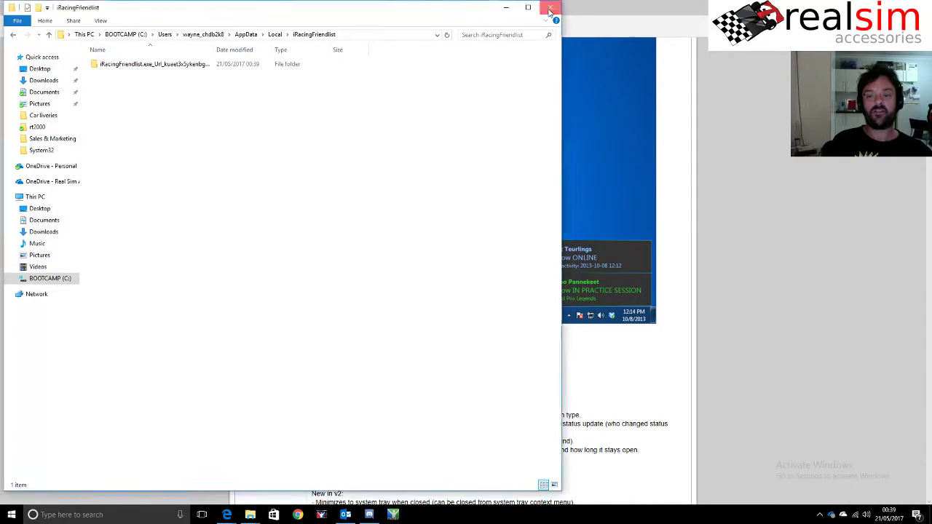
pyautogui.click(549, 8)
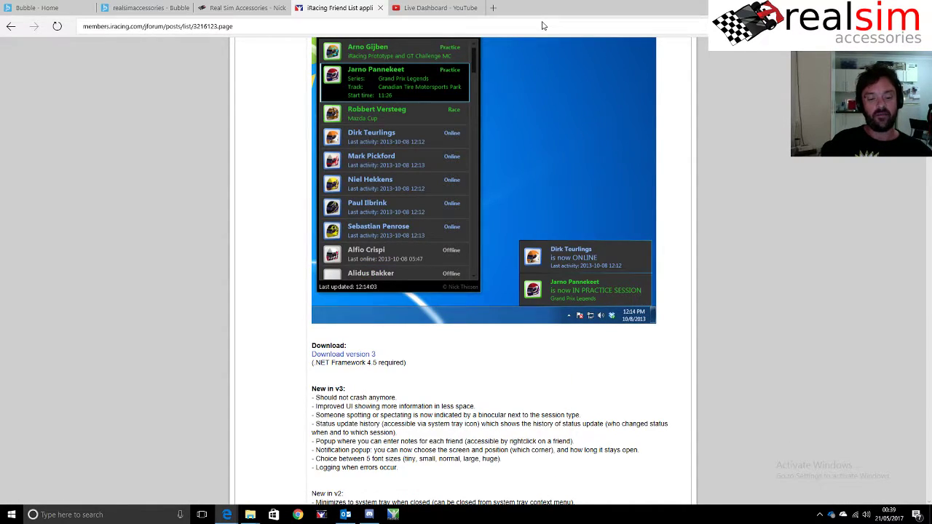
# - Scroll to the top of the Friend List post and bring OBS Studio up from the tray
pyautogui.scroll(3, 781, 249)
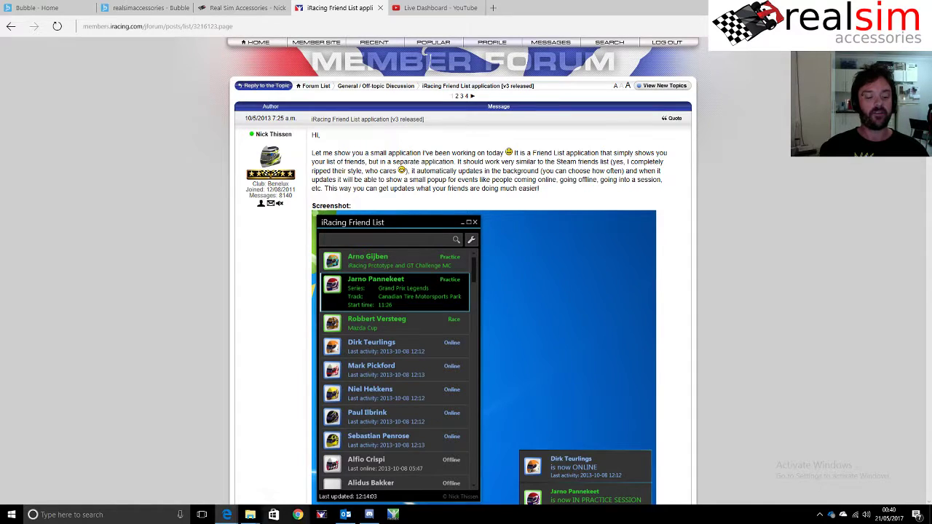
pyautogui.click(820, 515)
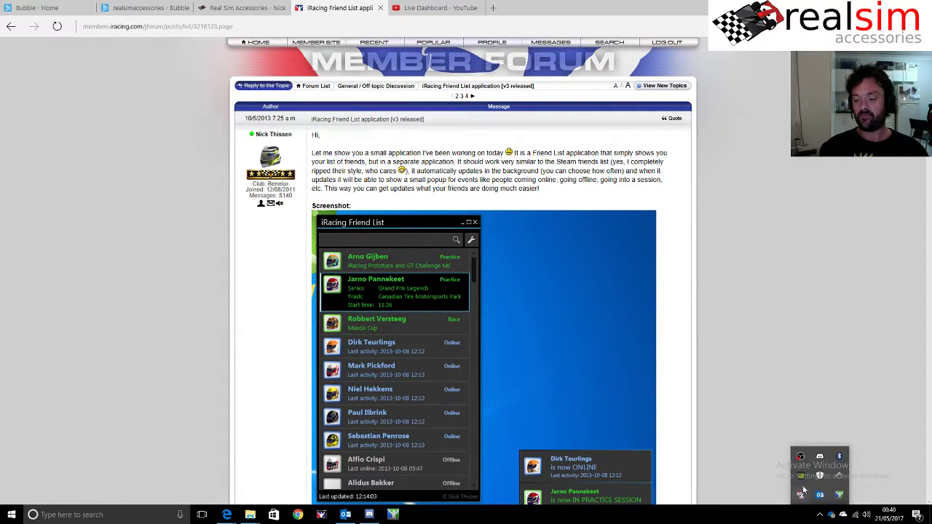
pyautogui.click(800, 457)
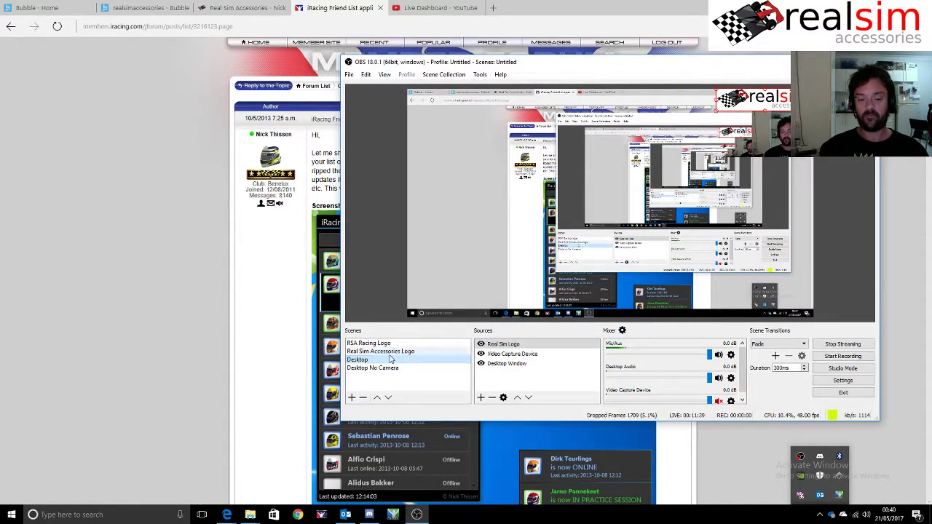